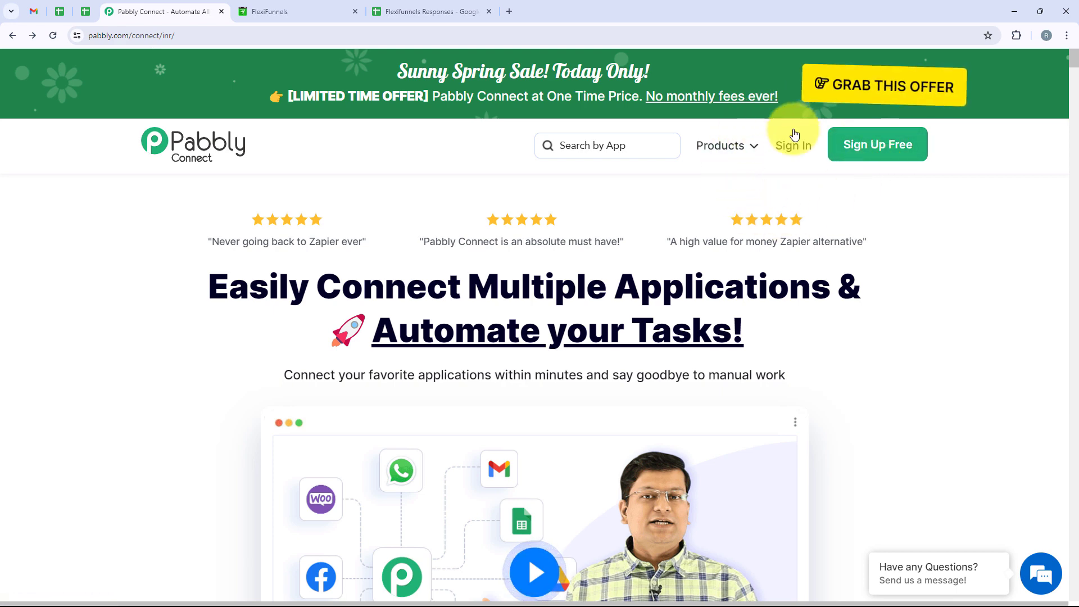
# Step: Sign in to Pabbly and open the Pabbly Connect dashboard
pyautogui.click(798, 147)
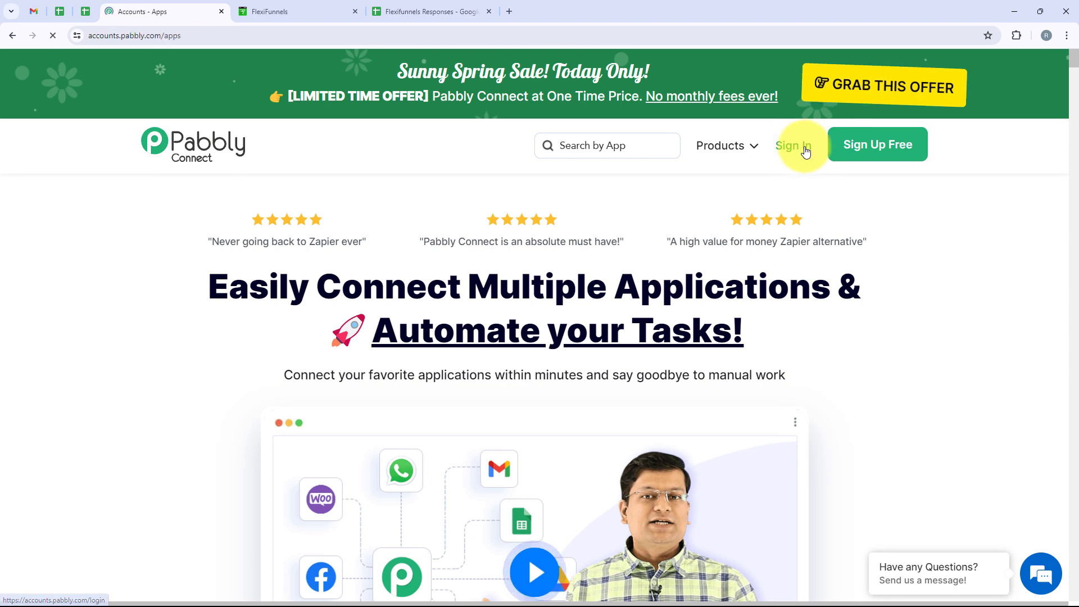
pyautogui.tripleClick(195, 146)
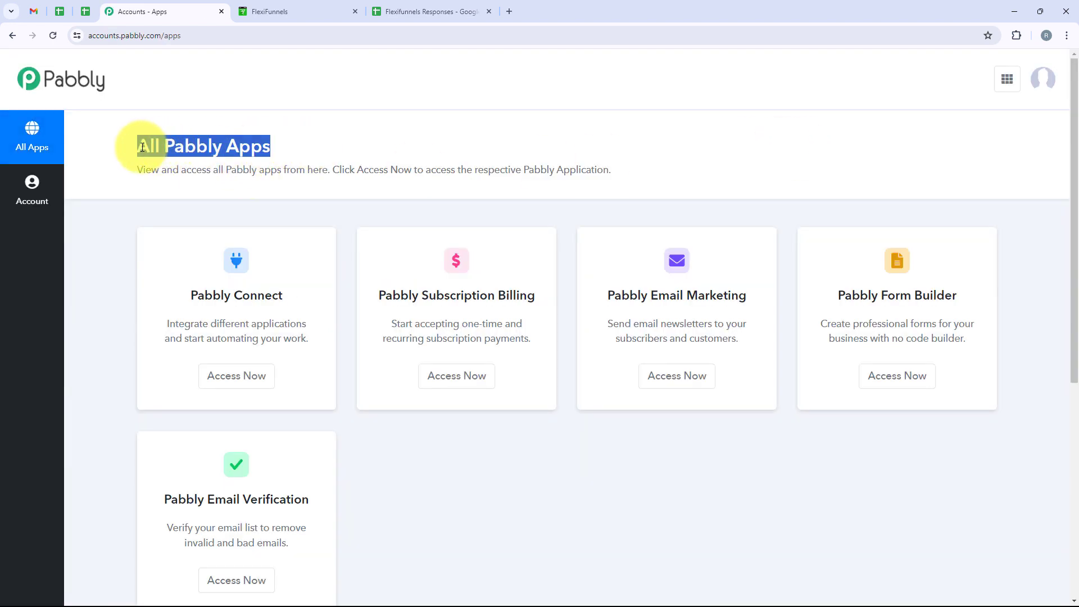
pyautogui.scroll(-1, 377, 232)
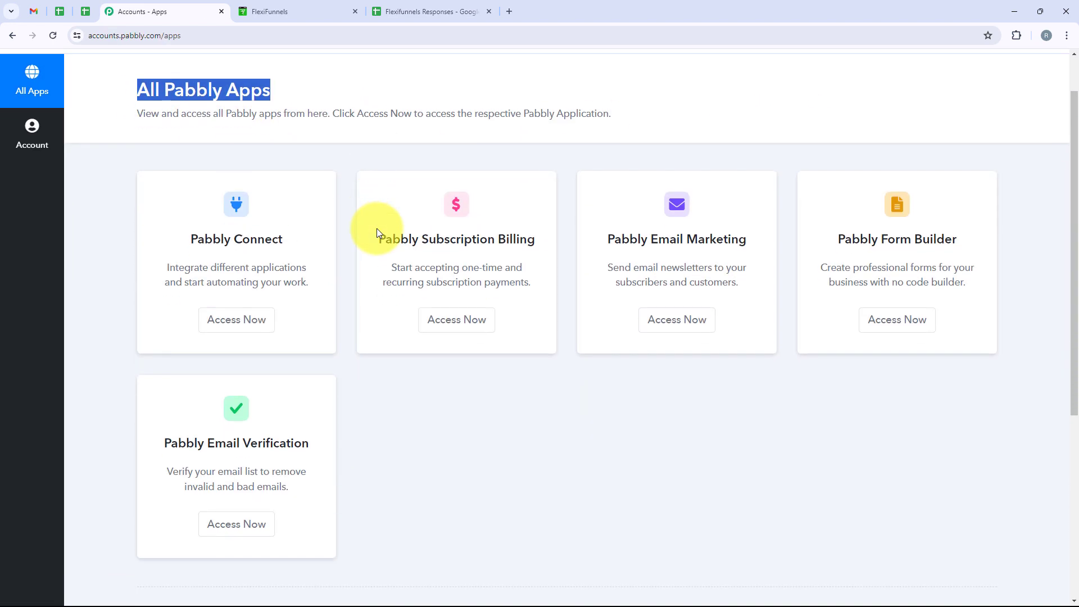
pyautogui.scroll(1, 377, 232)
pyautogui.click(322, 241)
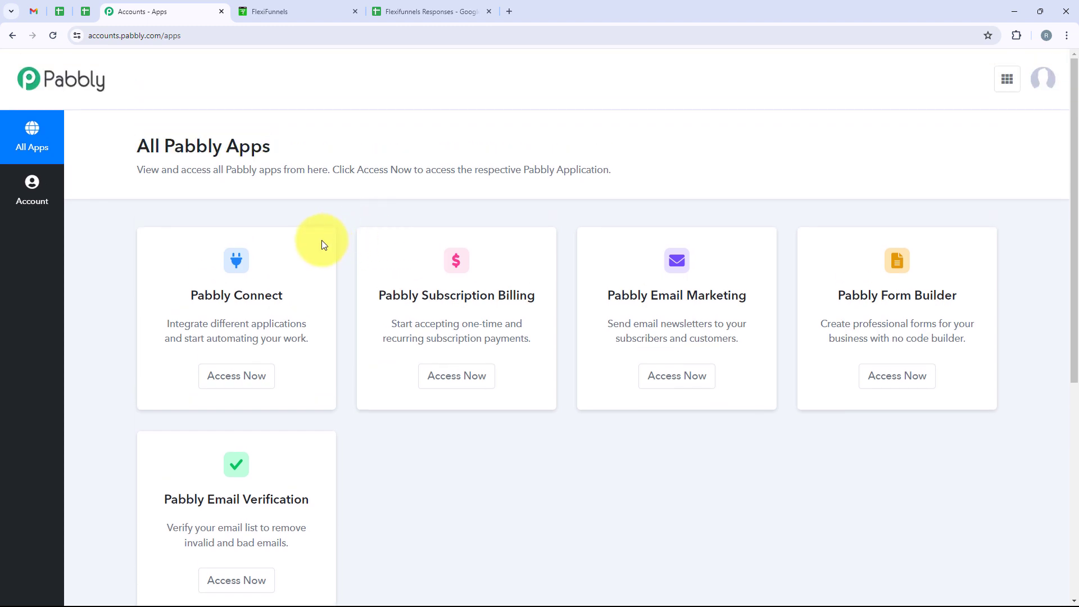
pyautogui.moveTo(179, 299); pyautogui.dragTo(281, 300)
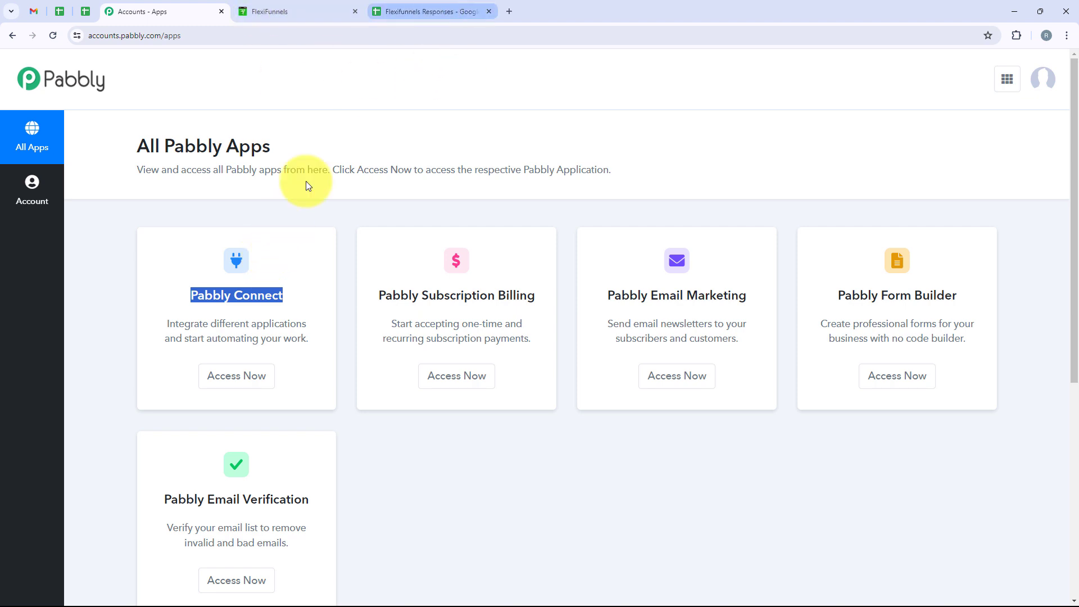
pyautogui.click(246, 394)
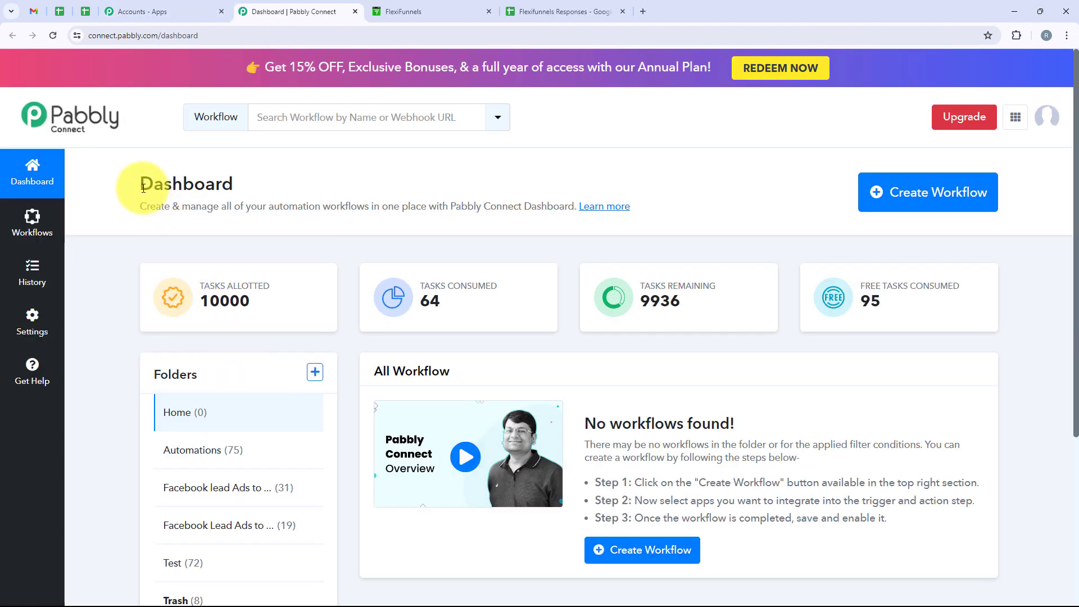
pyautogui.moveTo(141, 184); pyautogui.dragTo(234, 184)
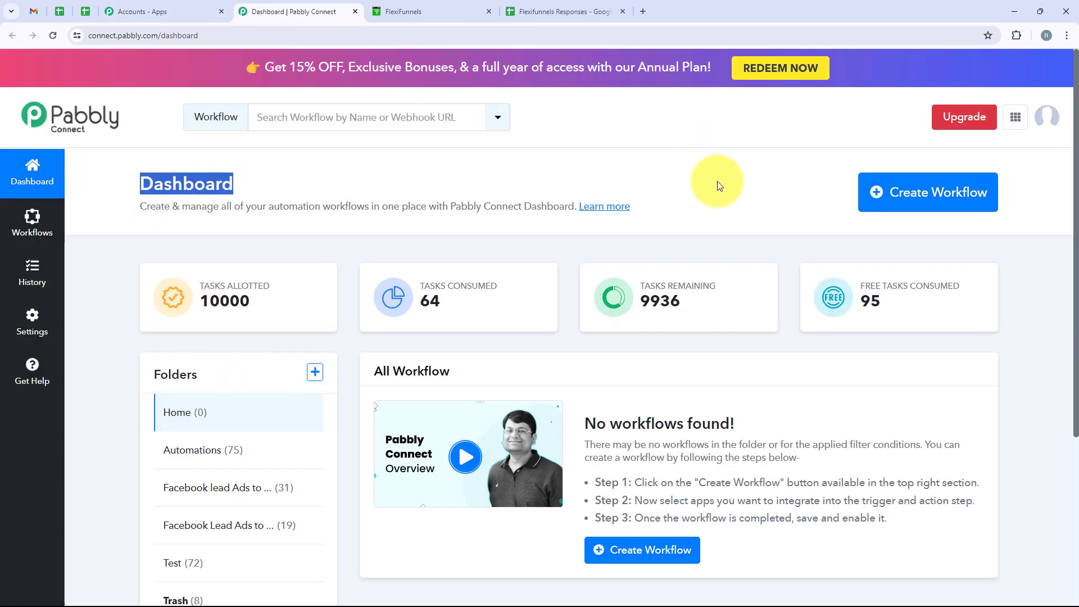
# Step: Start a new workflow filed in the Automations folder and paste in its name
pyautogui.click(920, 207)
pyautogui.moveTo(453, 266); pyautogui.dragTo(371, 264)
pyautogui.moveTo(448, 337); pyautogui.dragTo(393, 340)
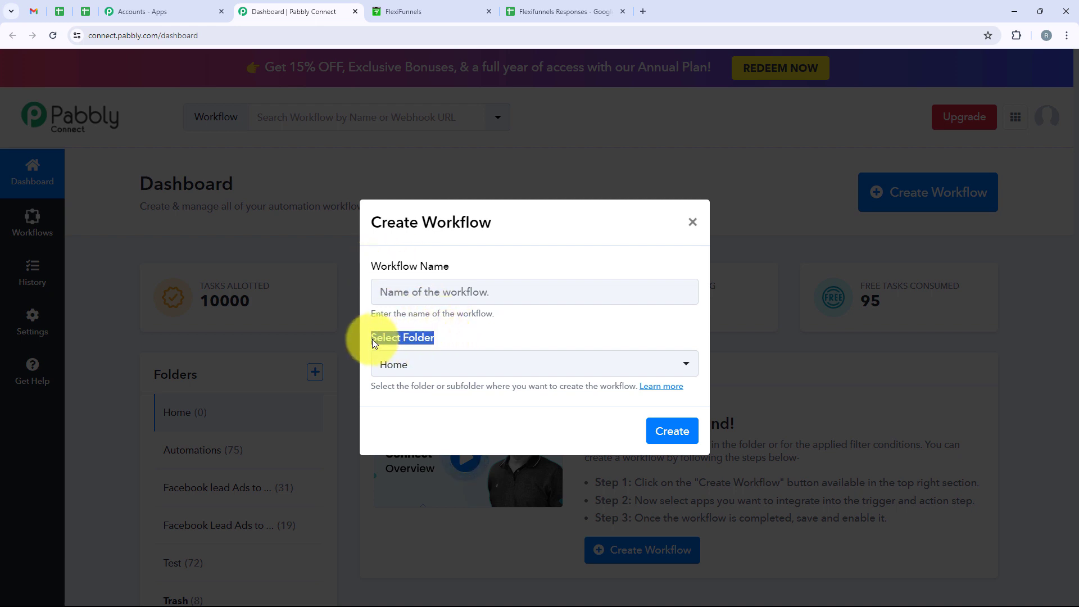
pyautogui.click(446, 345)
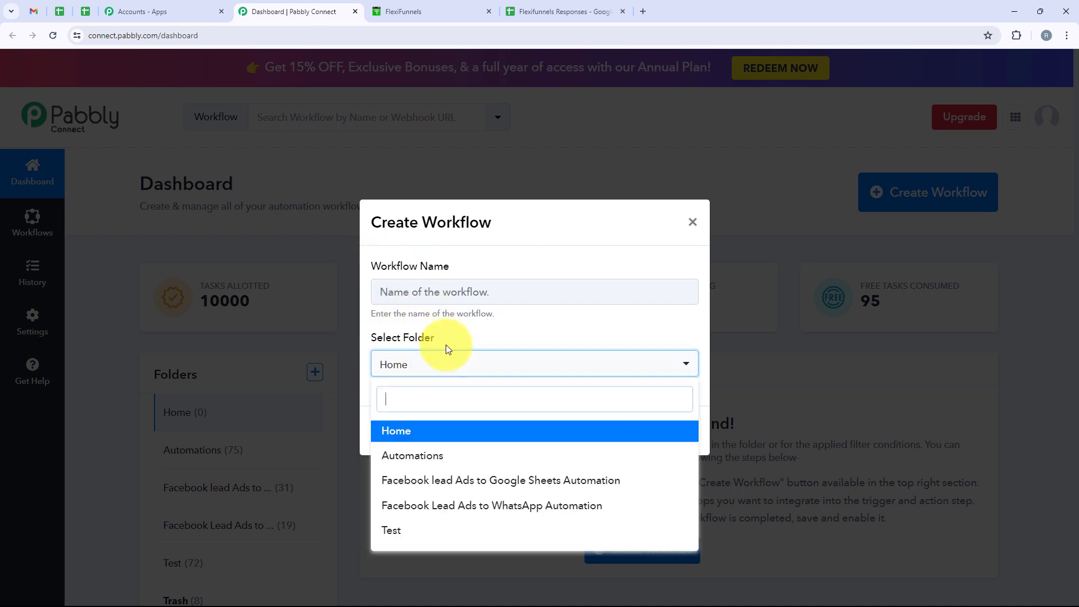
pyautogui.click(434, 455)
pyautogui.click(397, 292)
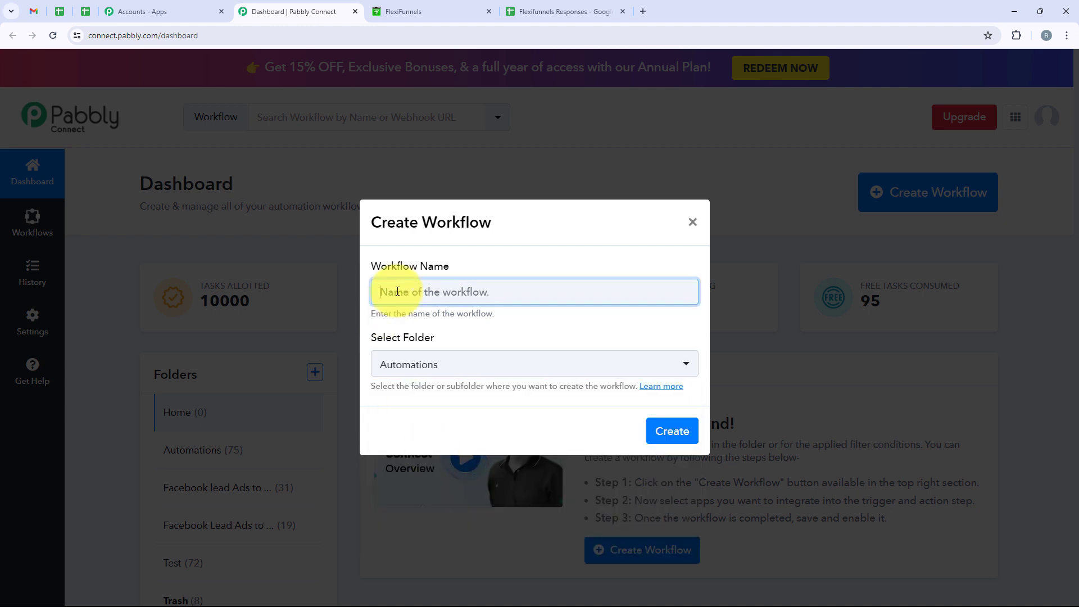
pyautogui.write('How to Add FlexiFunnels Form Responses in Google Sheets')
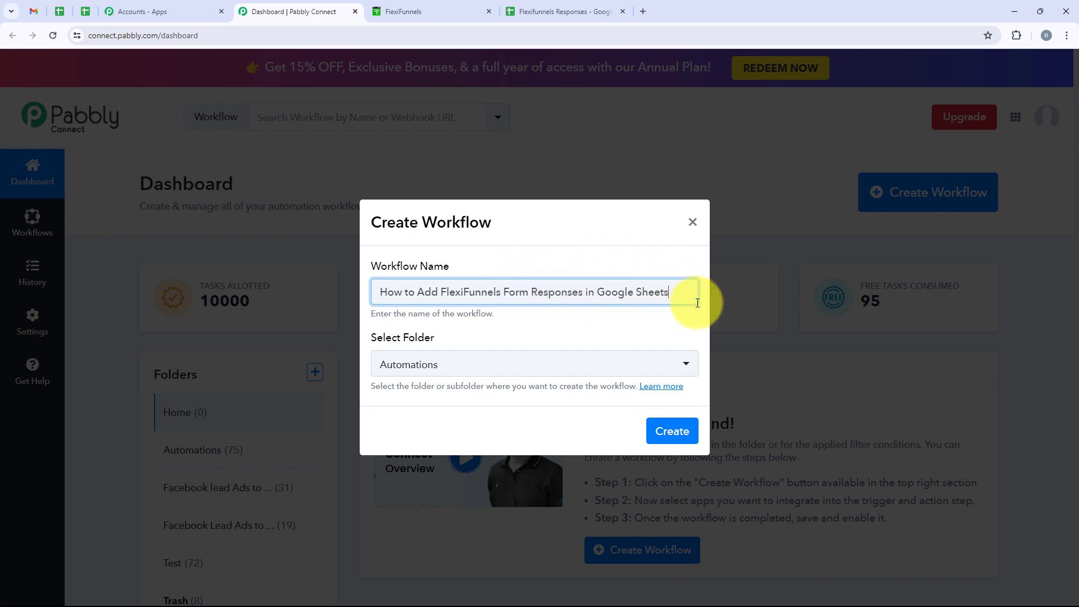
# Step: Create the workflow, search 'FlexiF' and choose FlexiFunnels as the trigger app
pyautogui.click(665, 443)
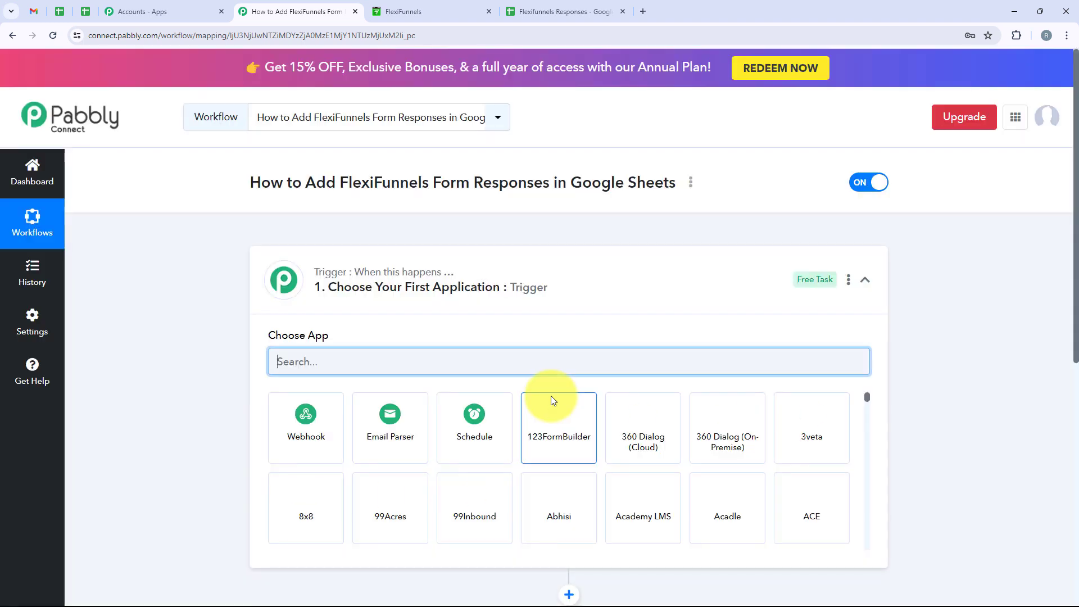
pyautogui.click(567, 291)
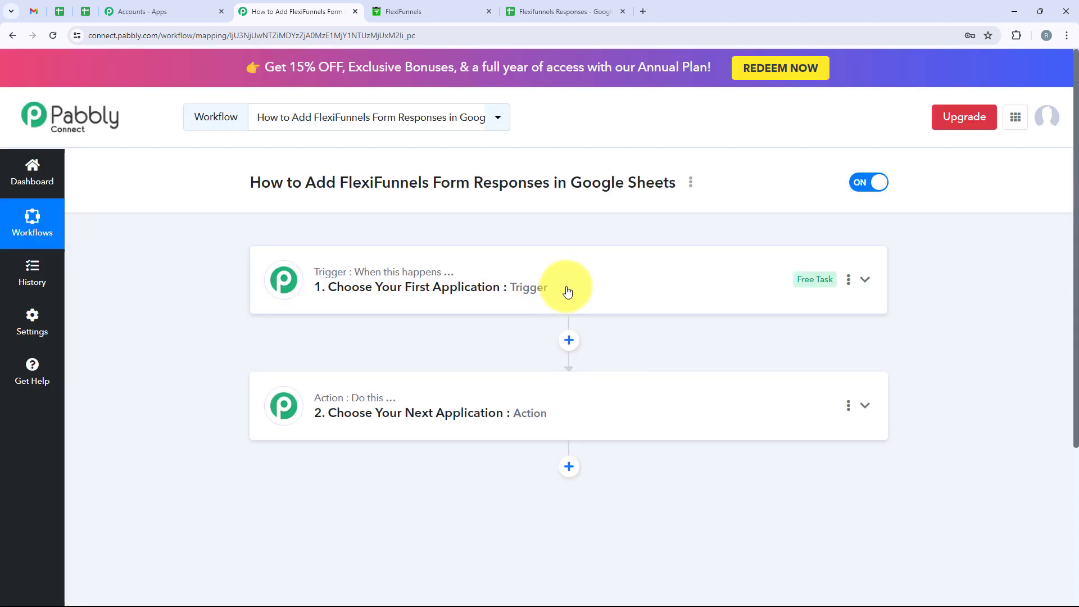
pyautogui.moveTo(566, 291); pyautogui.dragTo(514, 343)
pyautogui.click(514, 343)
pyautogui.moveTo(378, 276)
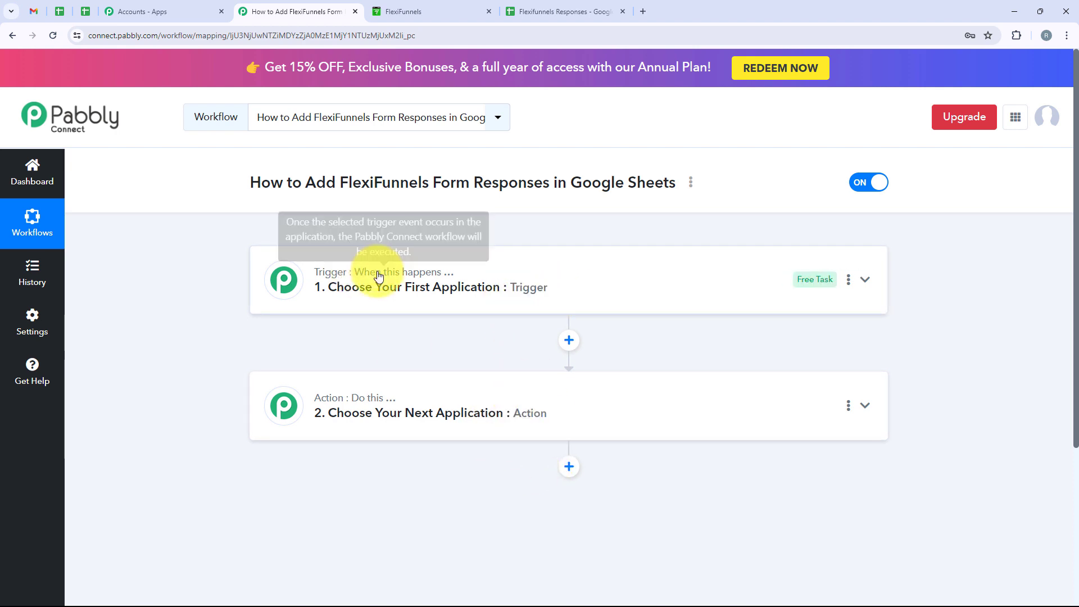
pyautogui.moveTo(365, 430)
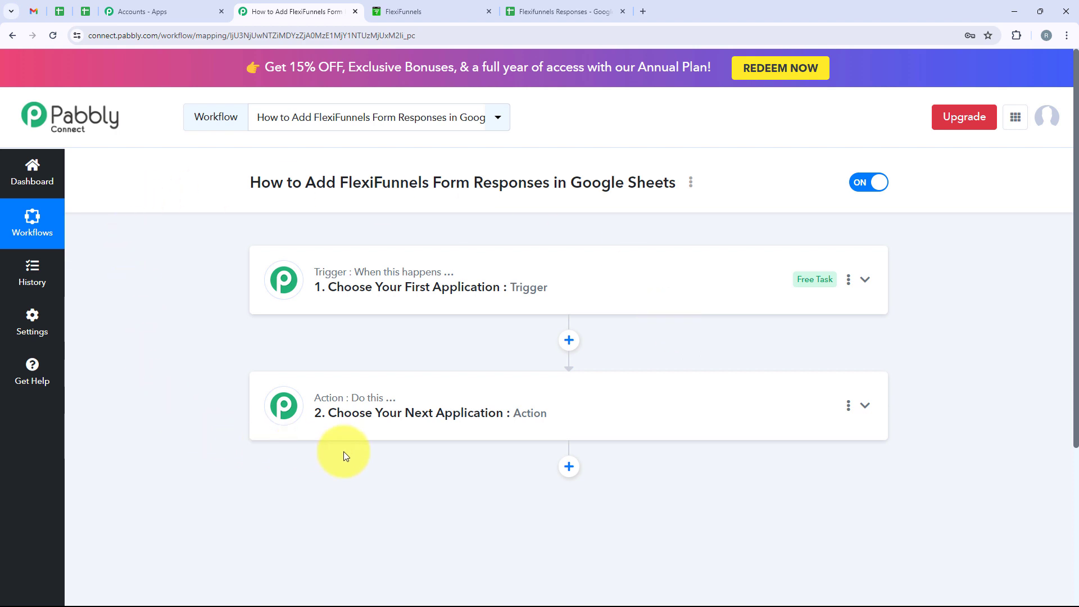
pyautogui.click(315, 285)
pyautogui.click(318, 364)
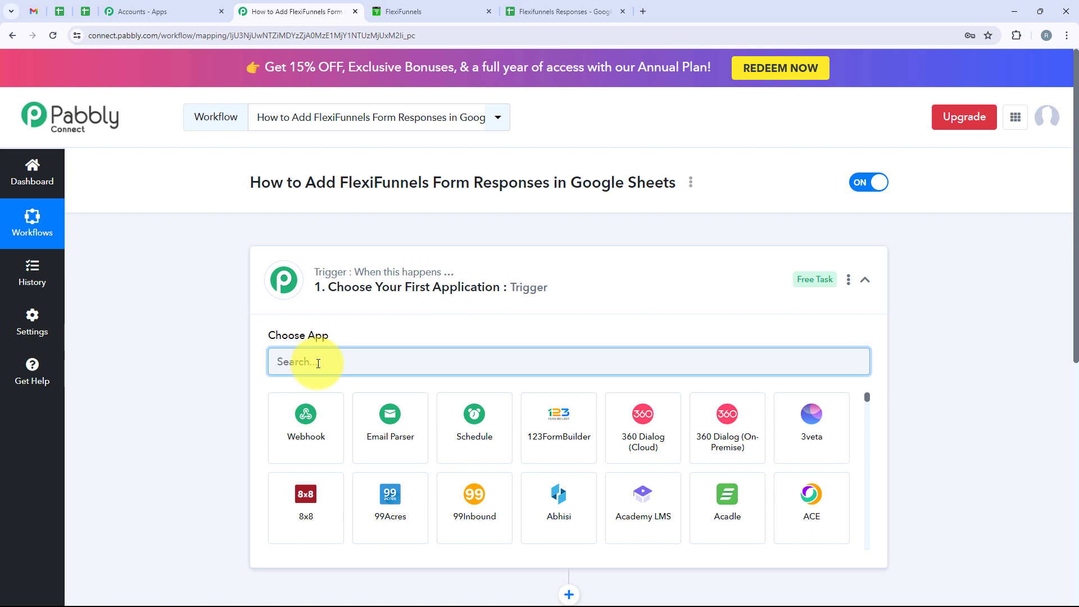
pyautogui.write('Fle')
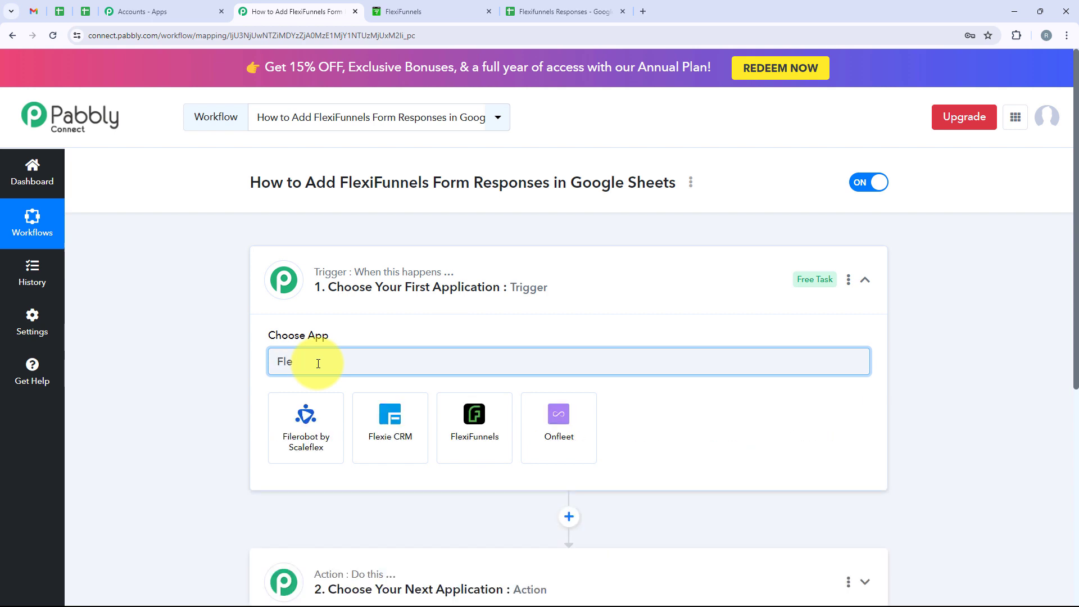
pyautogui.write('xiFunnels')
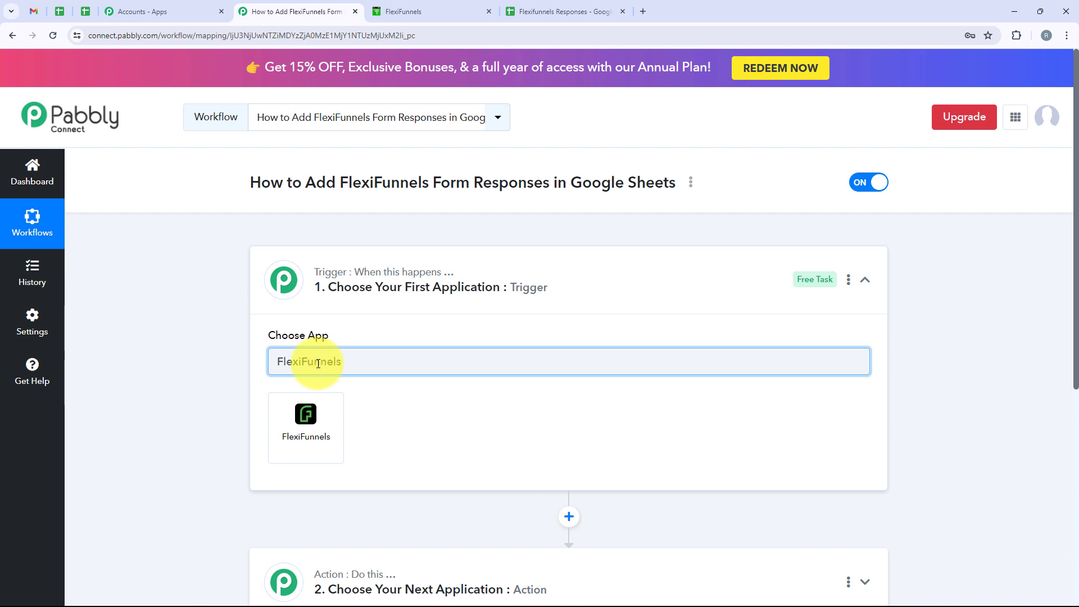
pyautogui.click(282, 425)
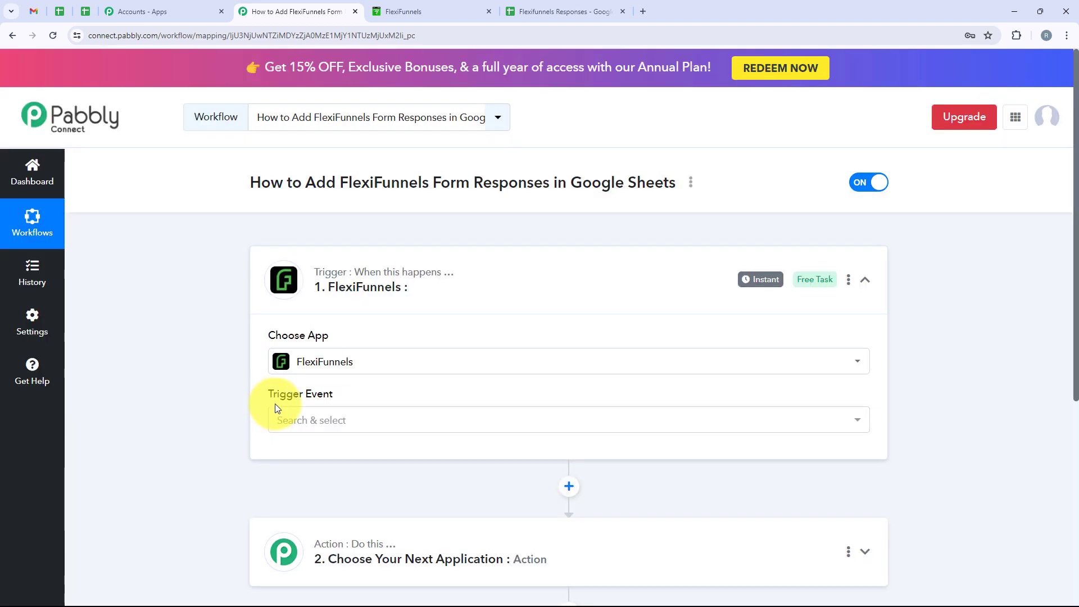
# Step: Set the trigger event to New Form Submission and copy the webhook URL
pyautogui.moveTo(270, 399); pyautogui.dragTo(336, 404)
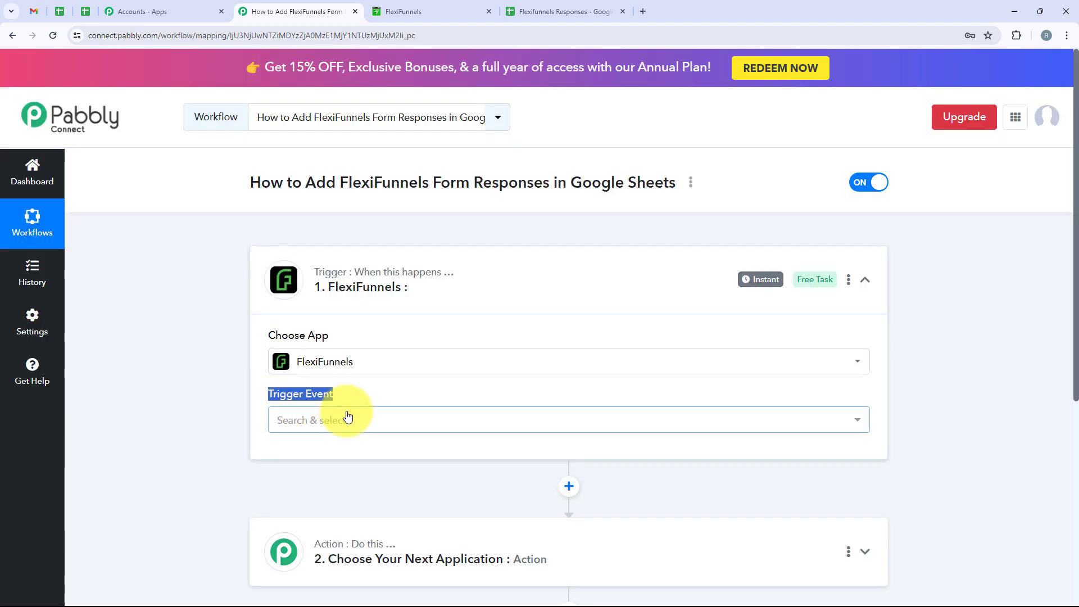
pyautogui.click(348, 417)
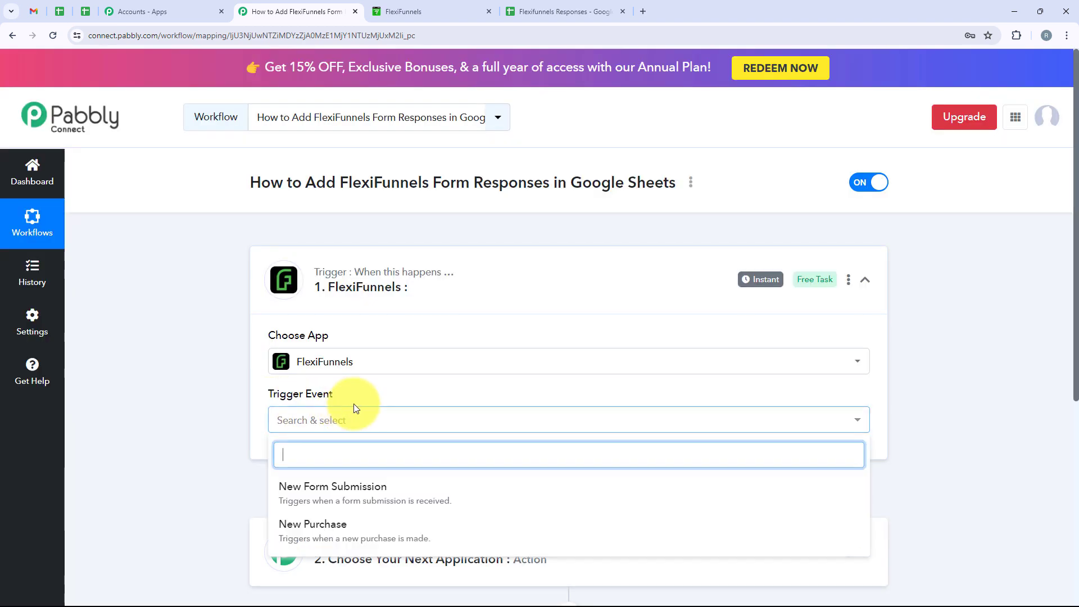
pyautogui.click(462, 486)
pyautogui.scroll(-2, 442, 443)
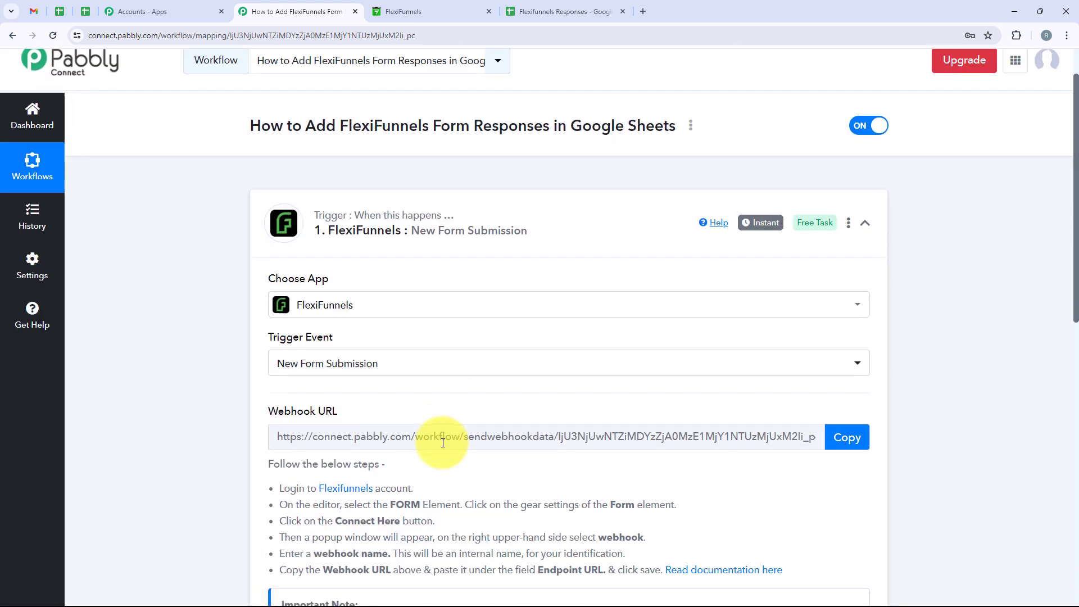
pyautogui.scroll(-3, 442, 443)
pyautogui.moveTo(257, 243); pyautogui.dragTo(338, 248)
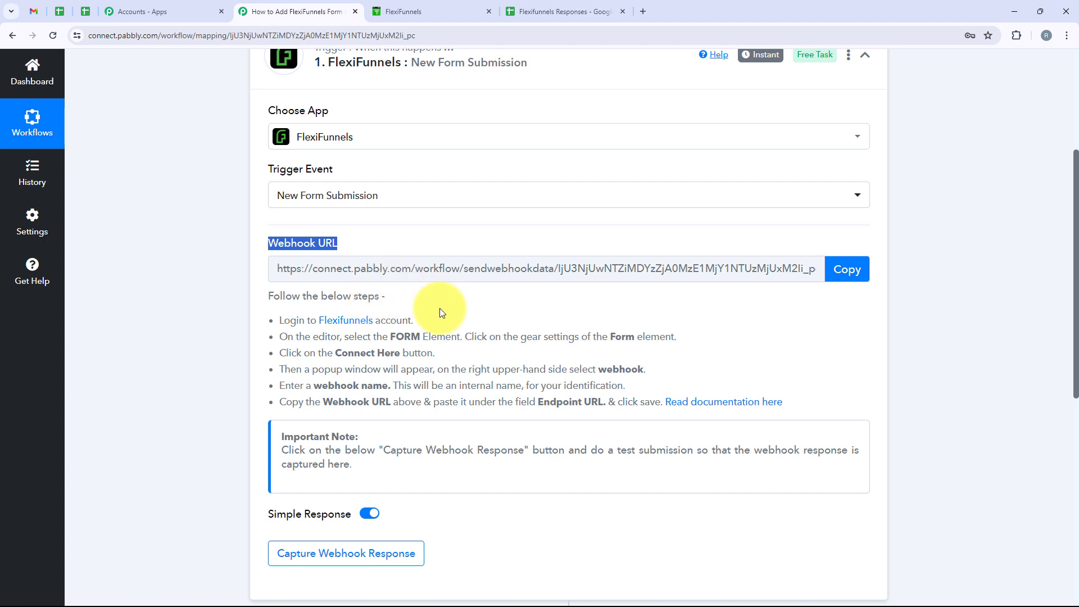
pyautogui.click(847, 265)
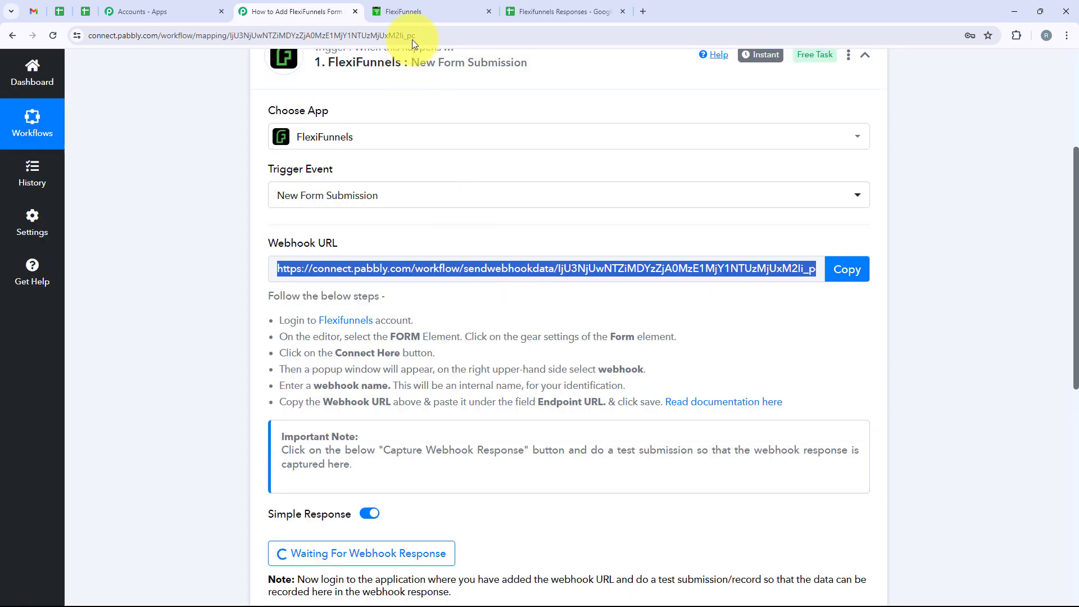
# Step: In FlexiFunnels, open the Hd project's Pc Integration page in the editor
pyautogui.click(400, 6)
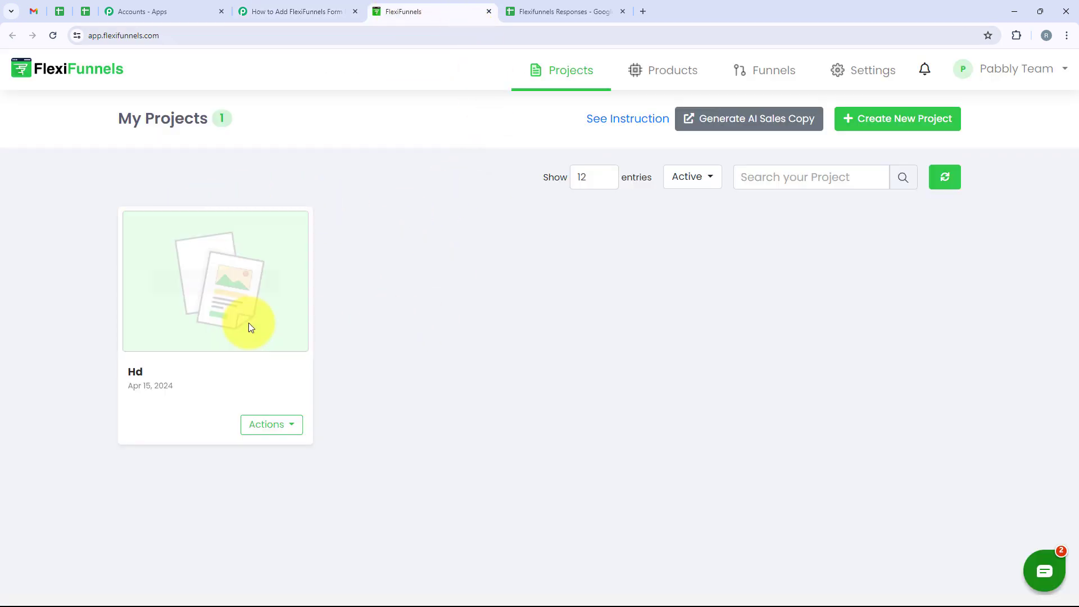
pyautogui.click(216, 281)
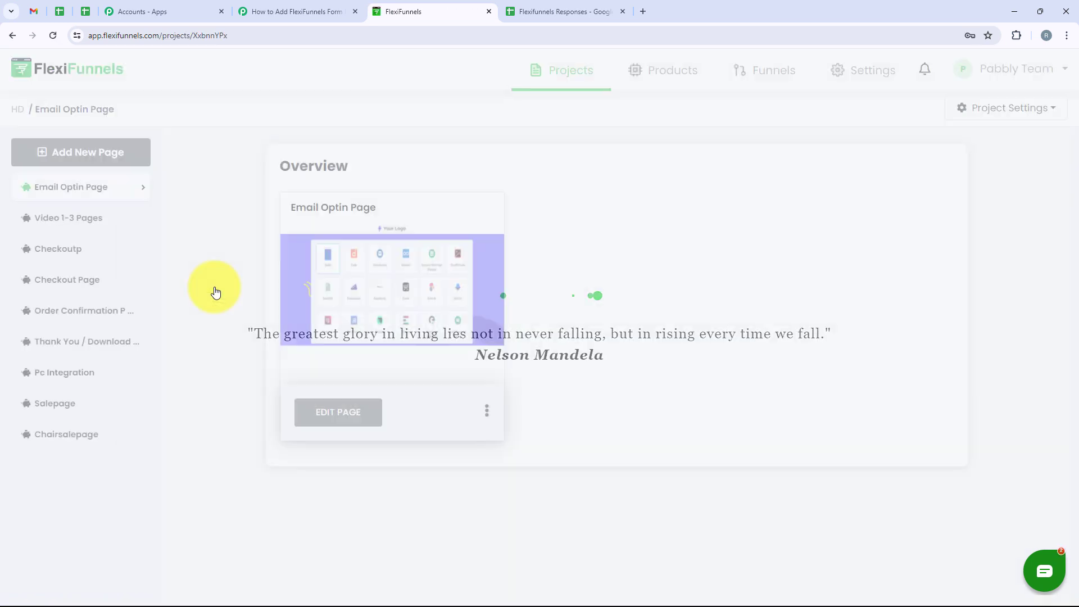
pyautogui.click(79, 378)
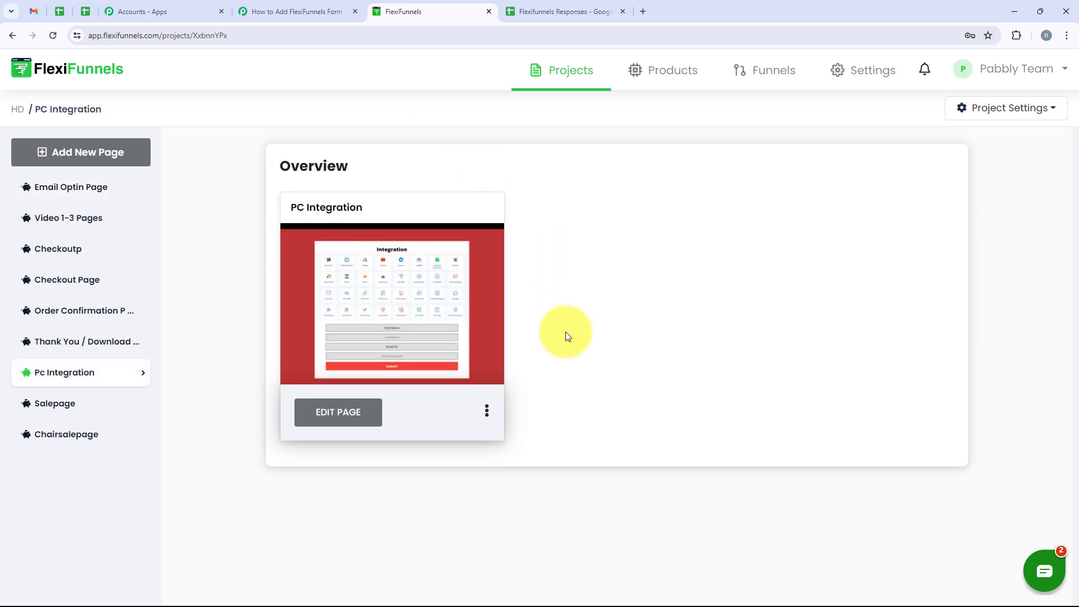
pyautogui.click(320, 414)
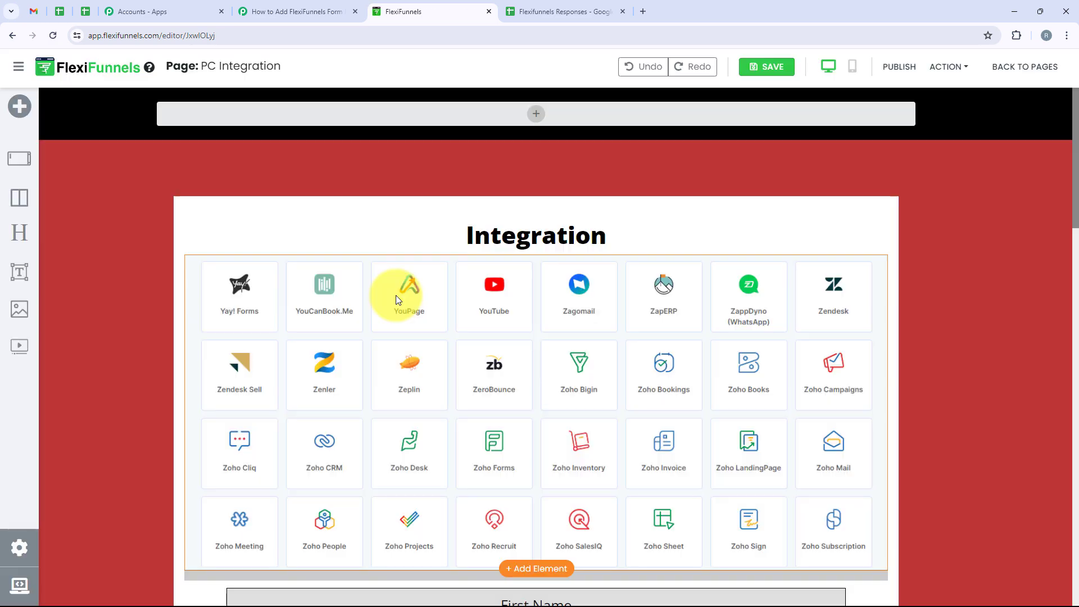
# Step: Select the sign-up form and open Integrations from its Advanced Settings
pyautogui.scroll(-3, 396, 295)
pyautogui.scroll(-2, 396, 298)
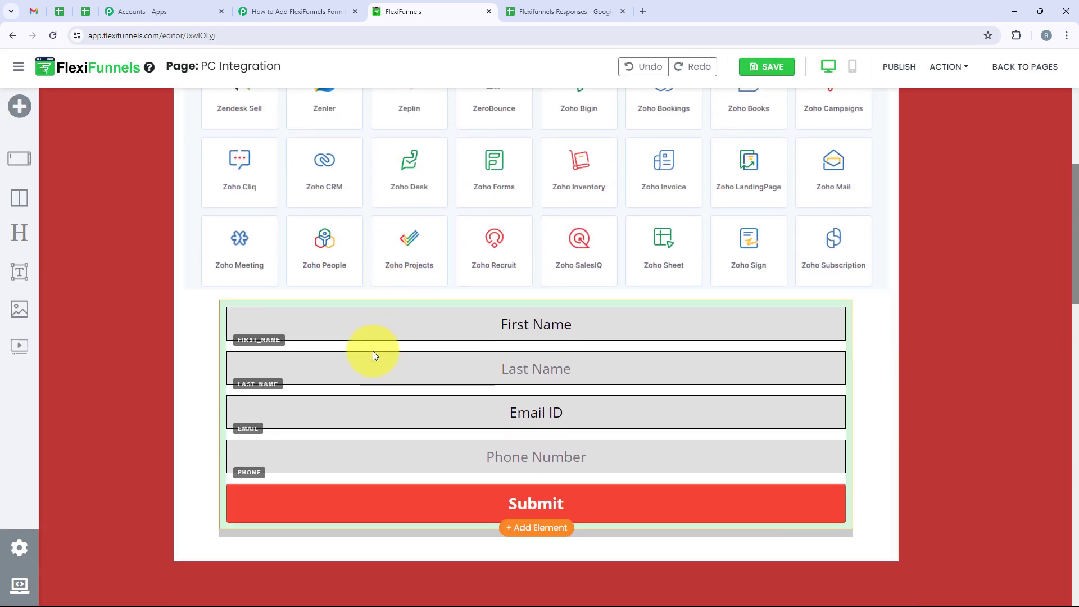
pyautogui.click(527, 339)
pyautogui.click(843, 293)
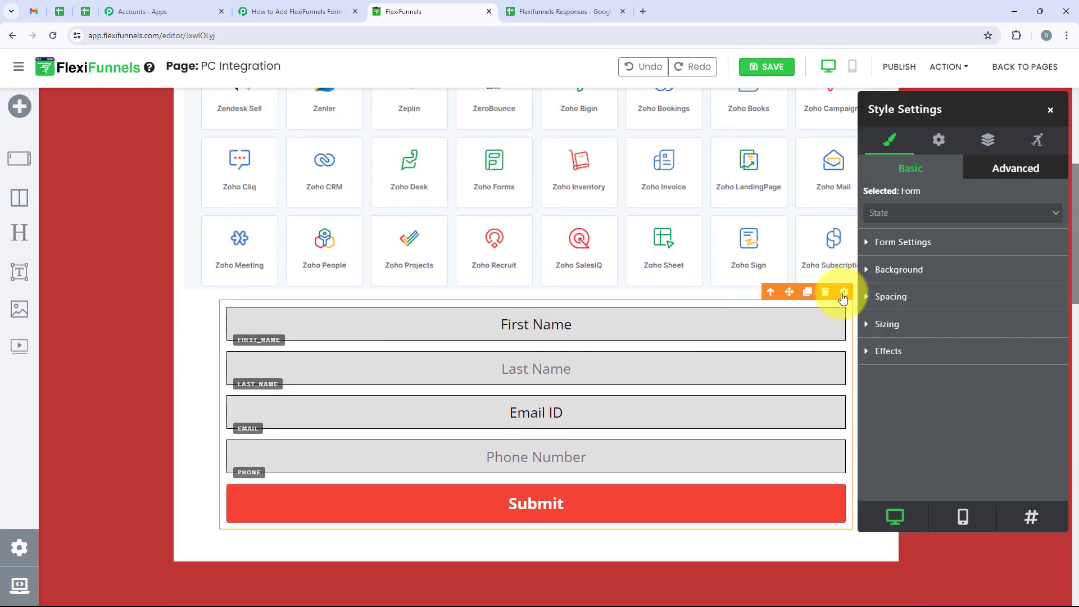
pyautogui.click(936, 144)
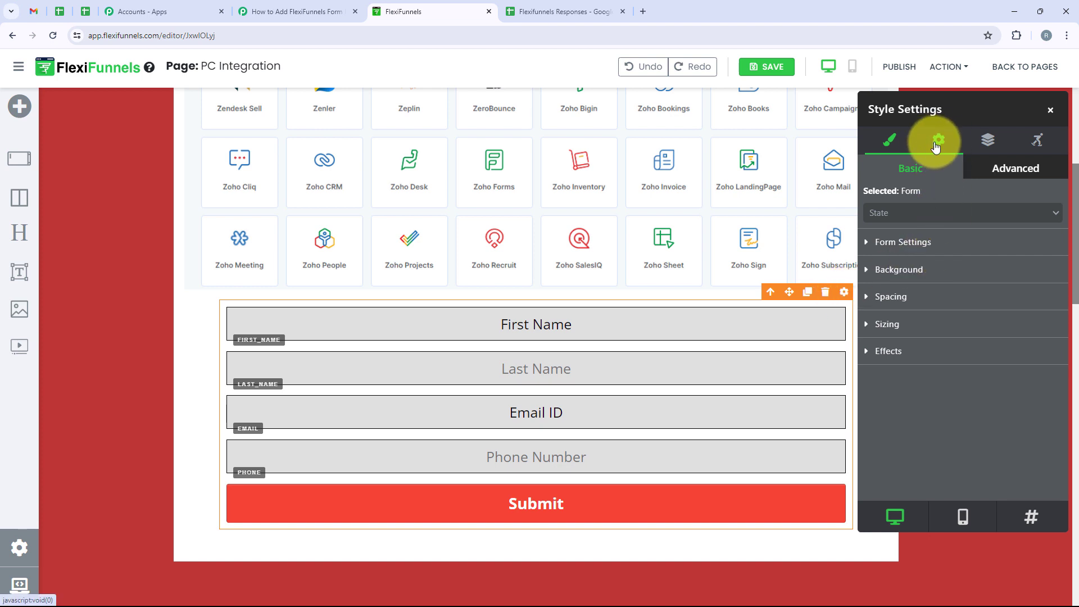
pyautogui.click(937, 144)
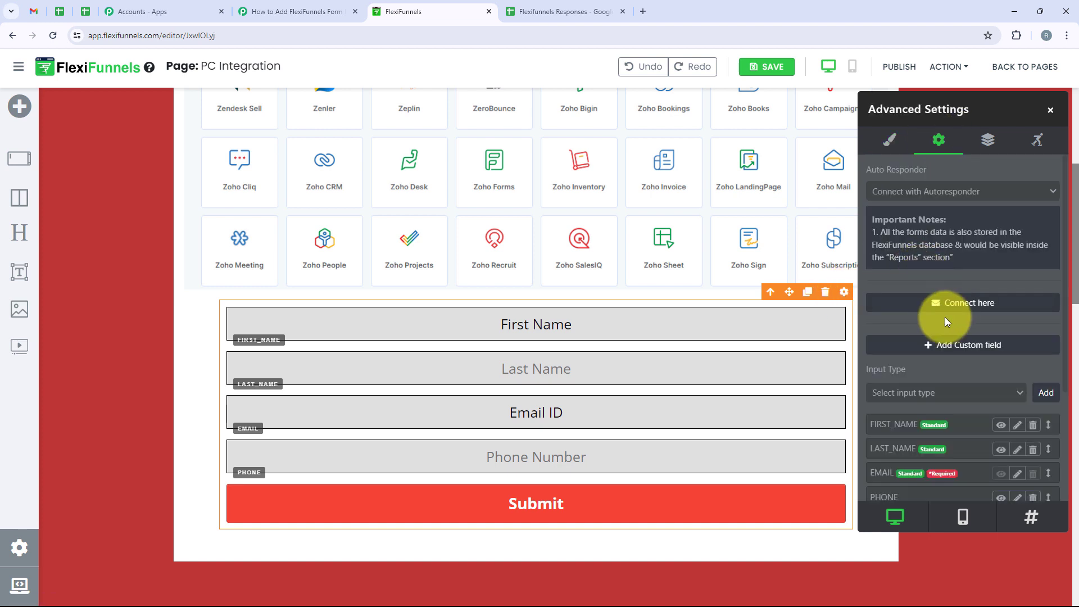
pyautogui.click(963, 307)
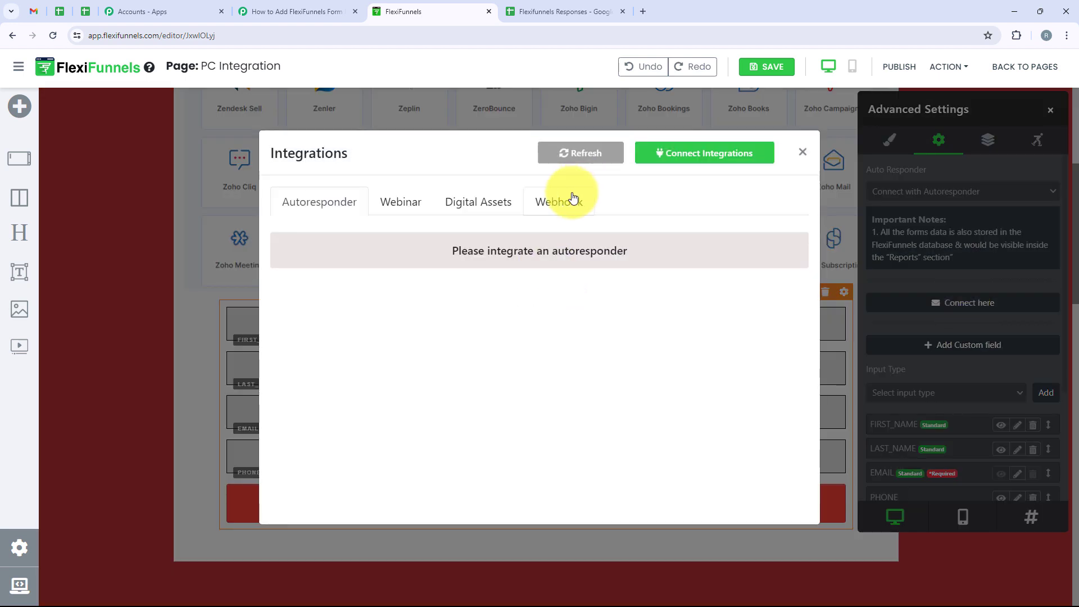
# Step: Save a webhook named 'Test' with the pasted Pabbly Connect URL
pyautogui.click(573, 201)
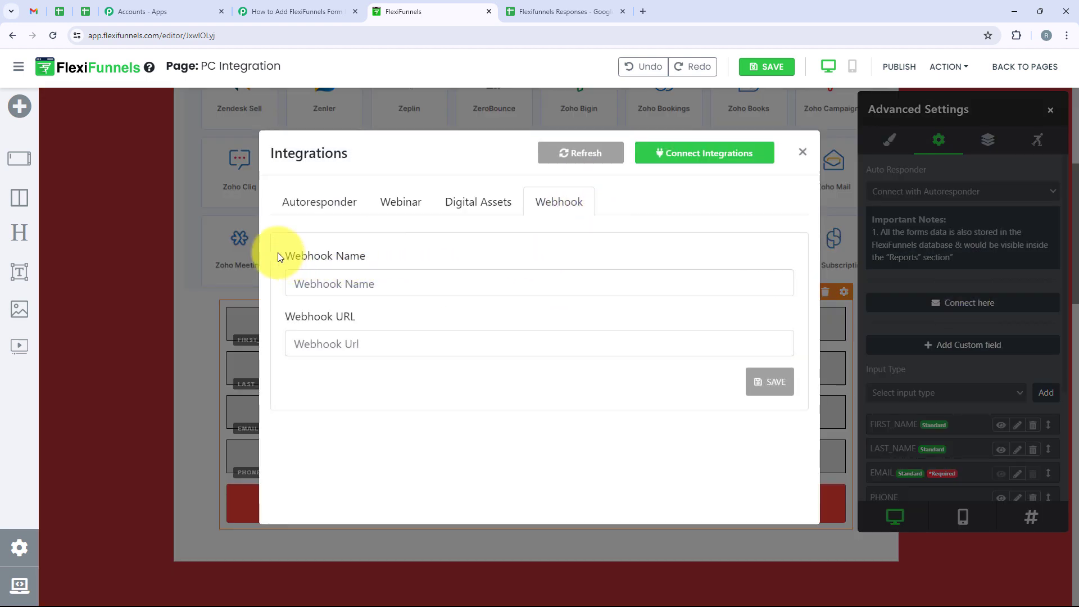
pyautogui.moveTo(284, 256); pyautogui.dragTo(370, 262)
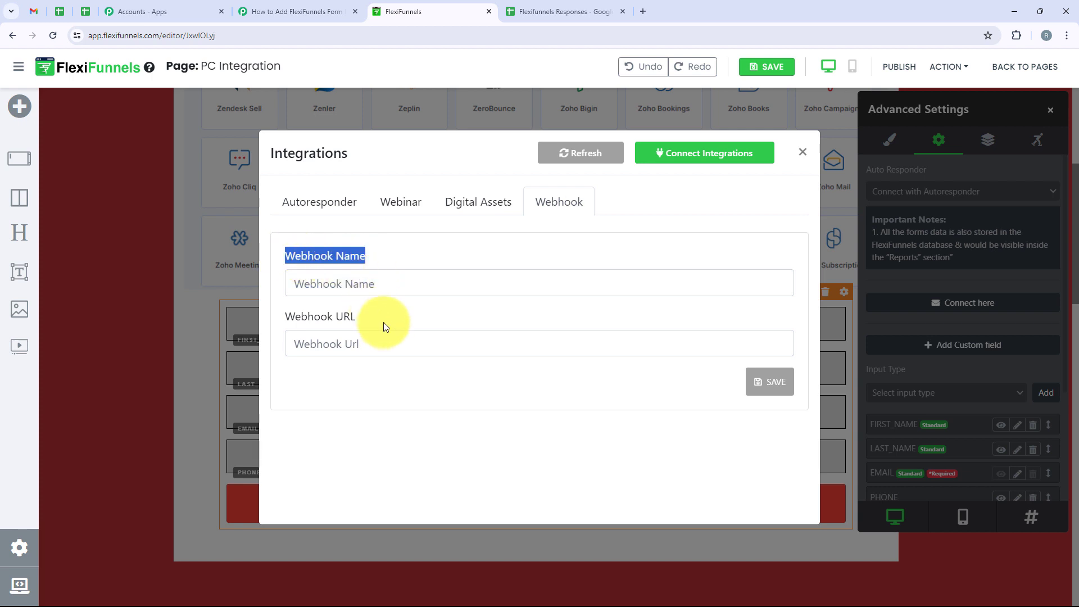
pyautogui.moveTo(383, 322); pyautogui.dragTo(266, 316)
pyautogui.click(328, 283)
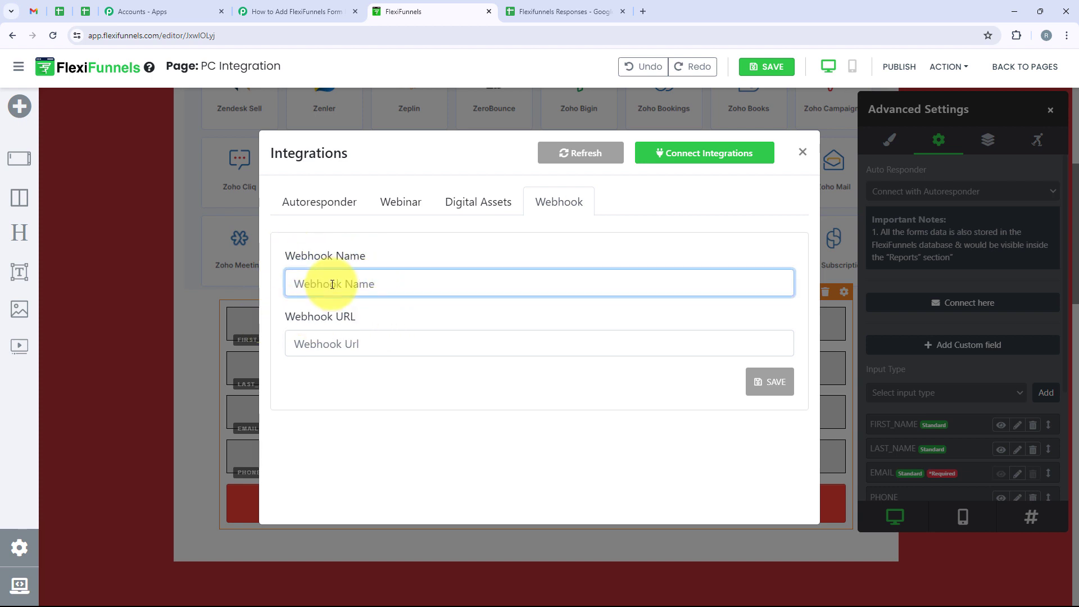
pyautogui.write('Test')
pyautogui.click(331, 337)
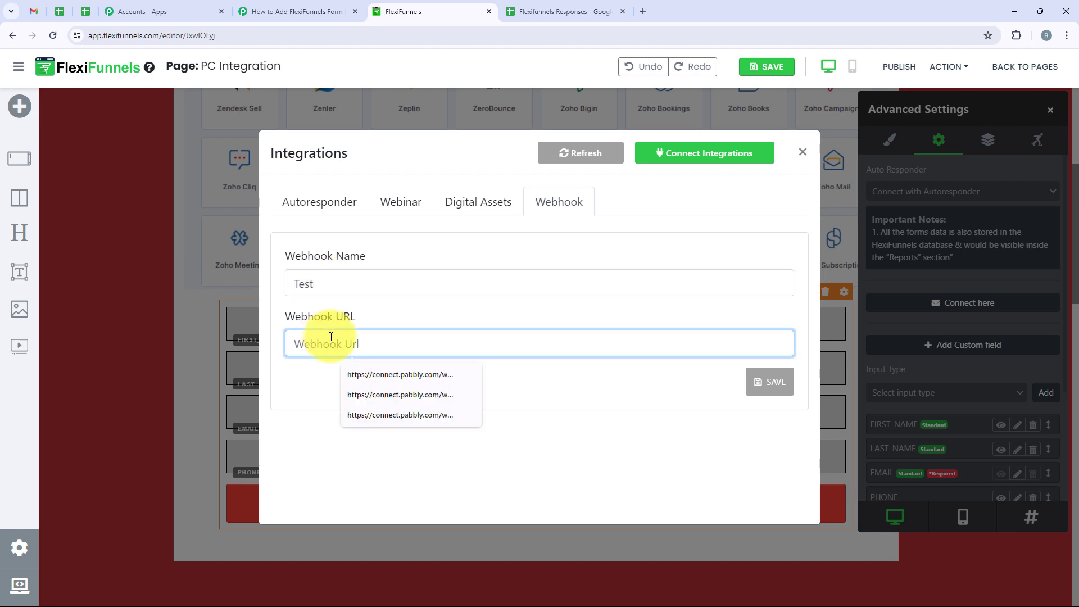
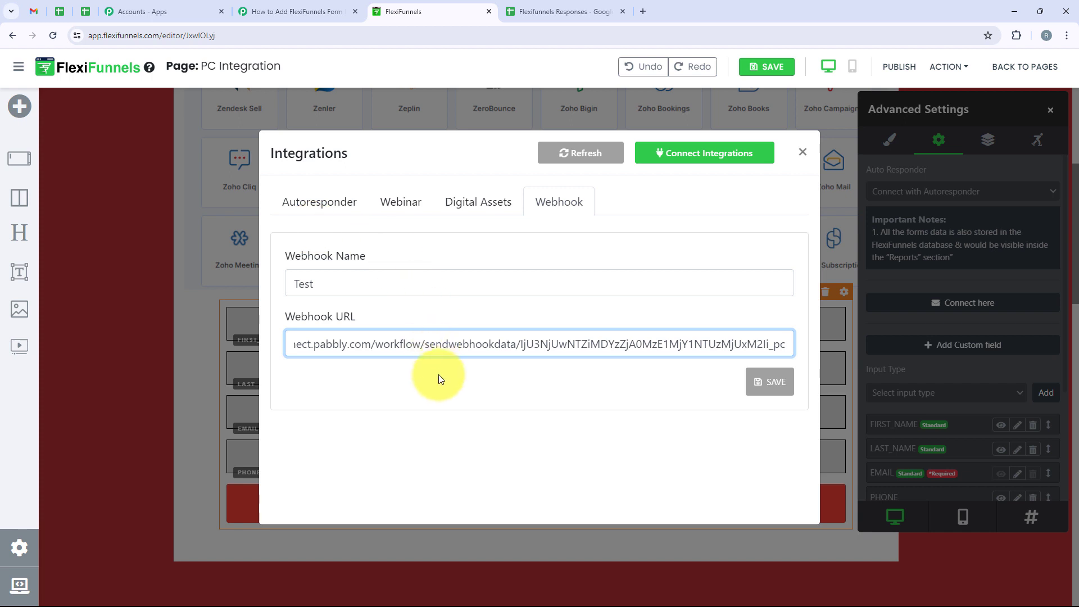
pyautogui.click(771, 392)
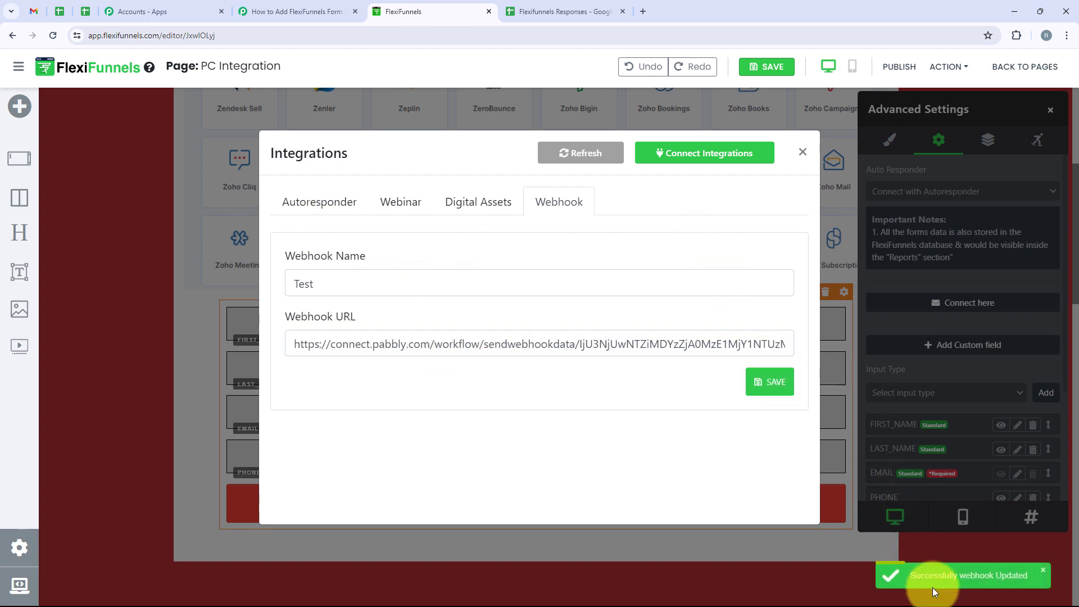
# Step: Close the integration dialogs, then save and publish the PC Integration page
pyautogui.click(1043, 571)
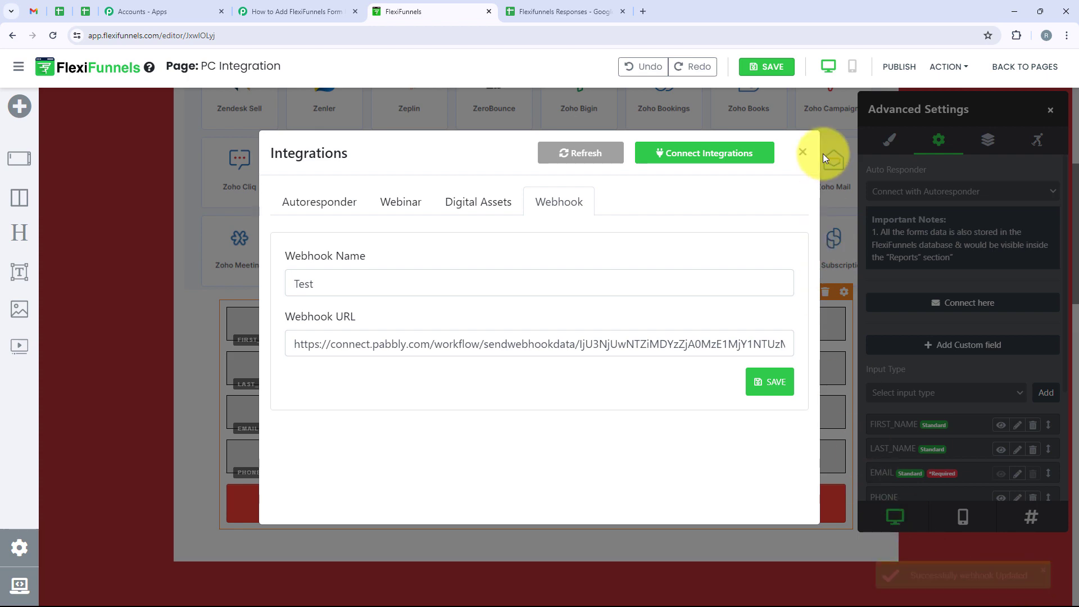
pyautogui.click(804, 152)
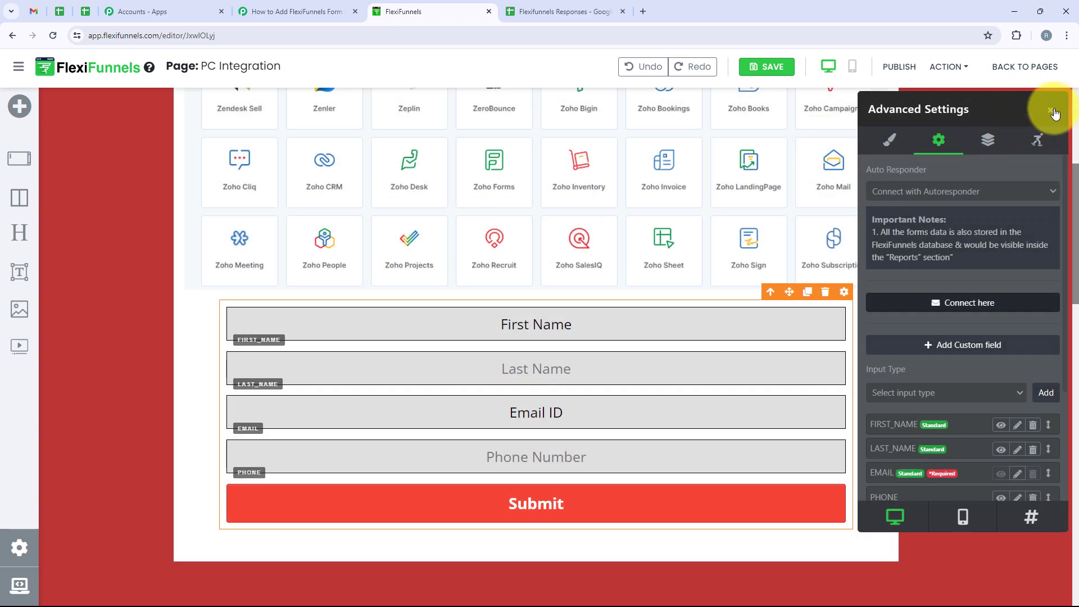
pyautogui.click(1049, 111)
pyautogui.scroll(2, 662, 342)
pyautogui.scroll(3, 662, 343)
pyautogui.click(767, 66)
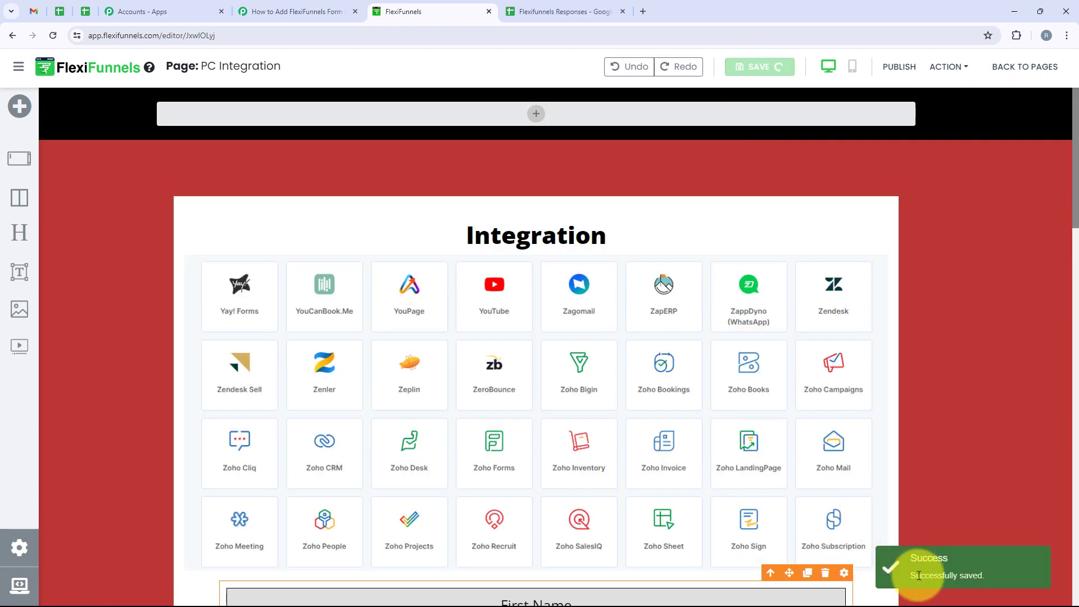
pyautogui.click(919, 575)
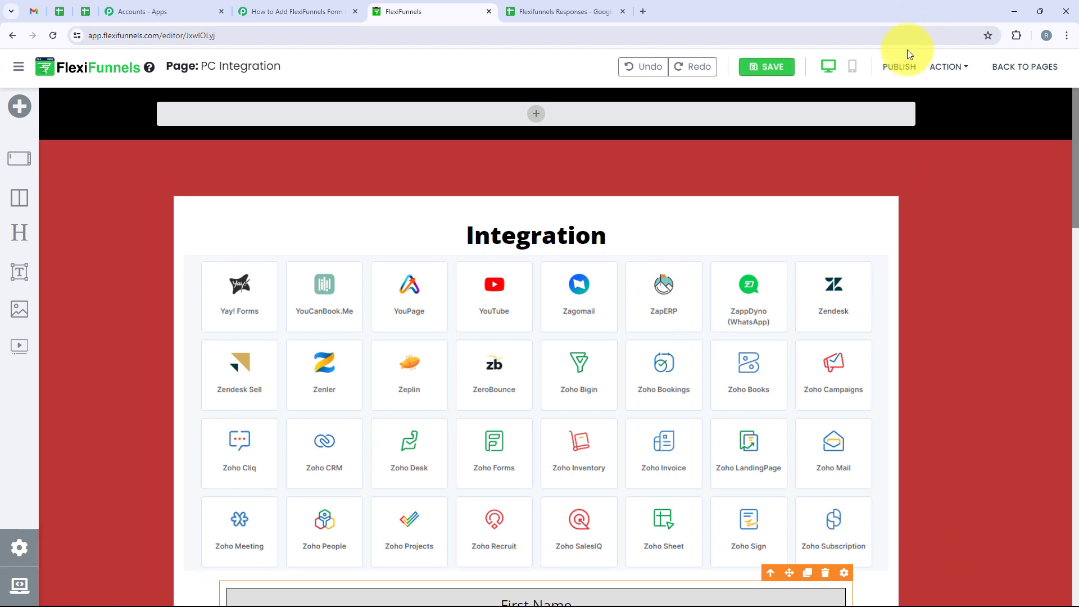
pyautogui.click(899, 66)
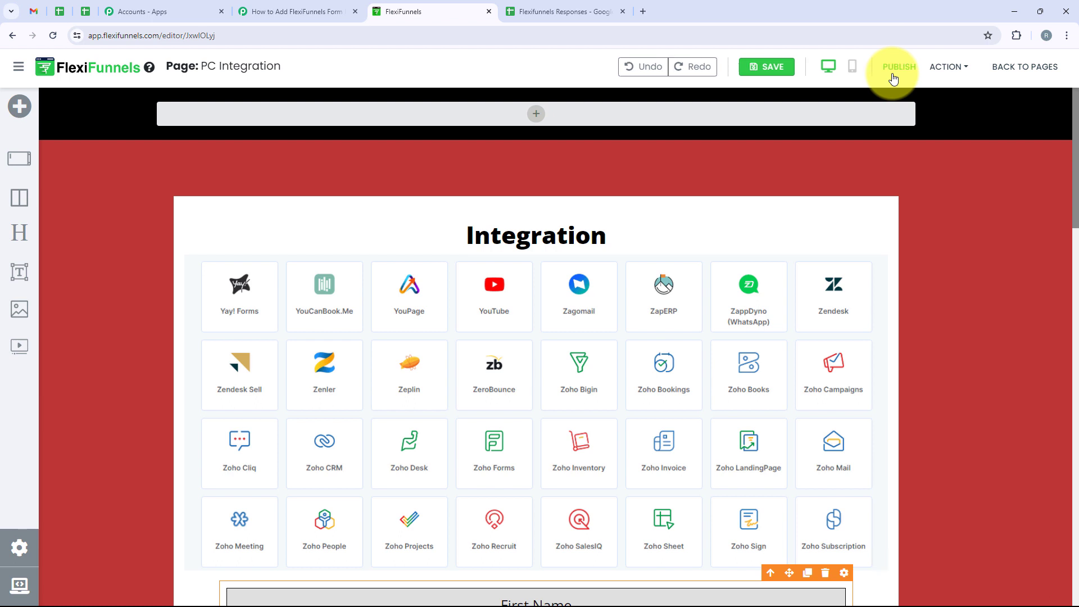
pyautogui.click(950, 67)
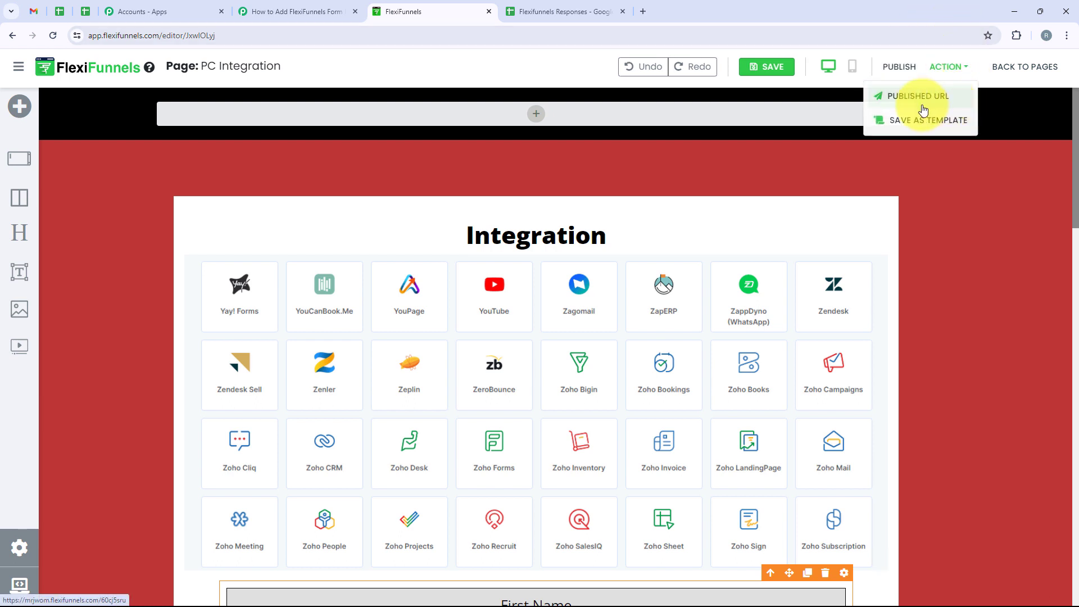
# Step: Open the published page and enter first name Demo and last name User
pyautogui.click(914, 97)
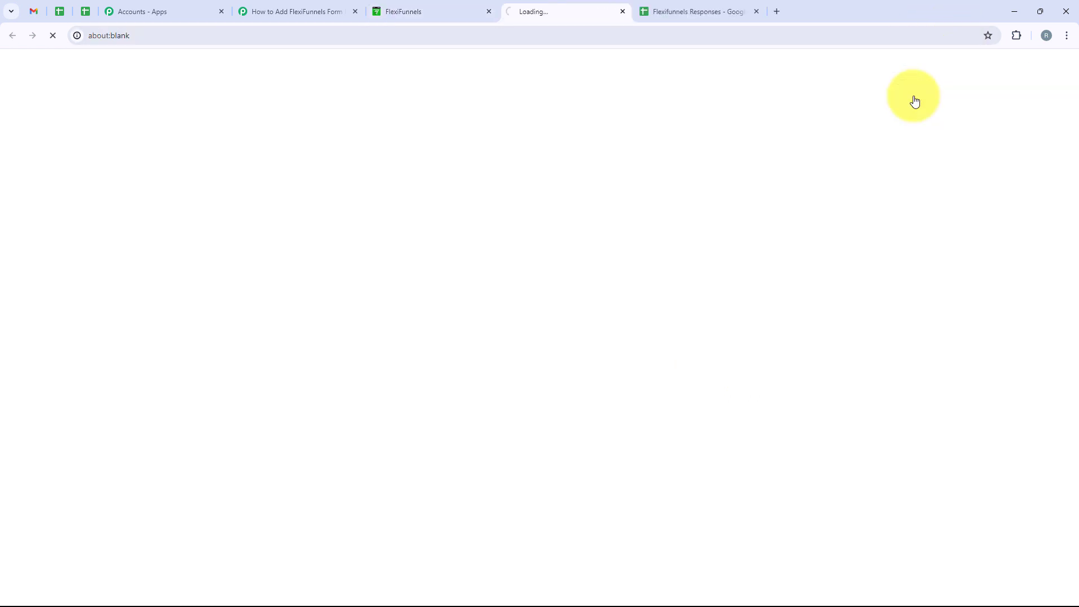
pyautogui.scroll(-4, 517, 168)
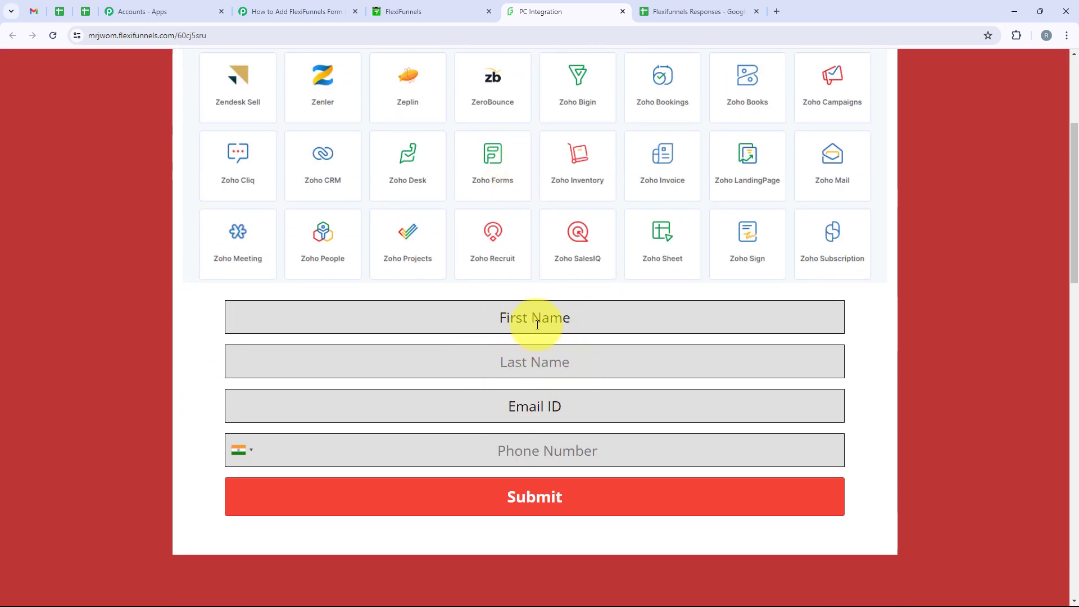
pyautogui.click(537, 325)
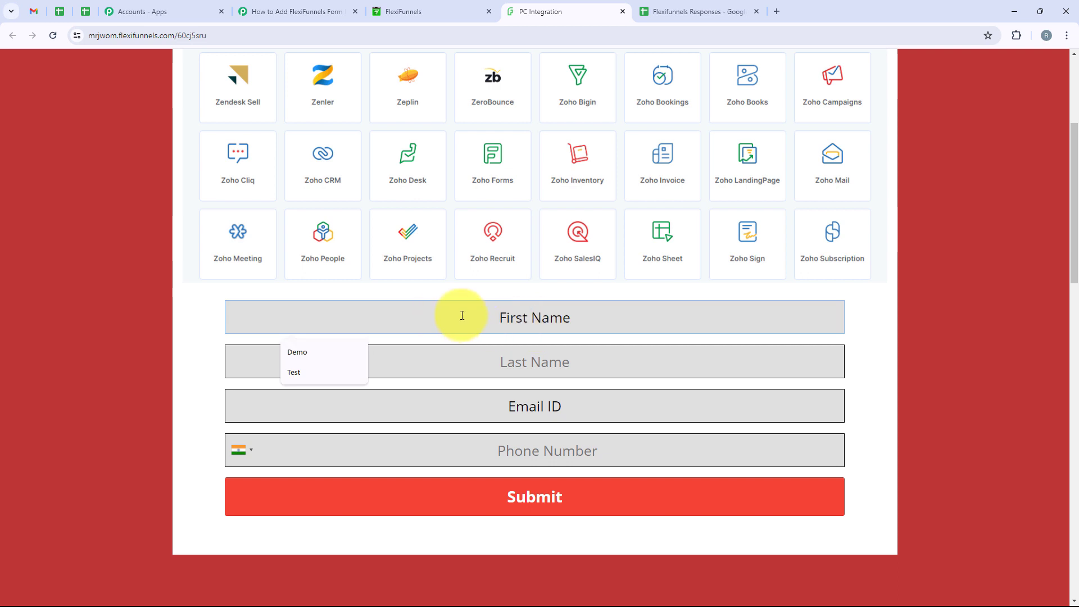
pyautogui.click(308, 357)
pyautogui.click(480, 359)
pyautogui.click(313, 407)
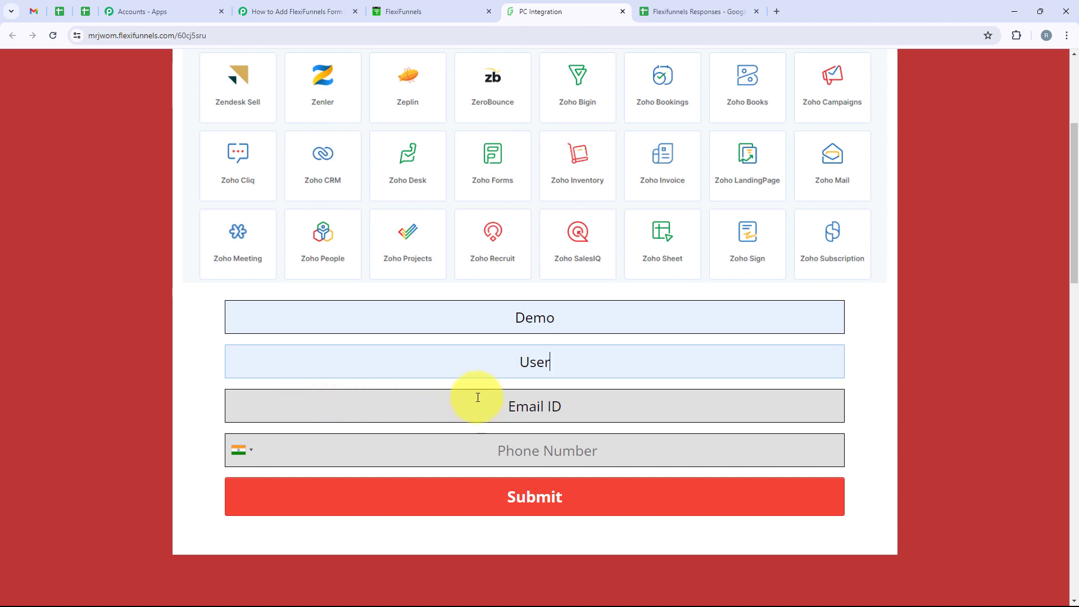
# Step: Add a sample e-mail and phone number, submit, and confirm the data-saved message
pyautogui.click(477, 398)
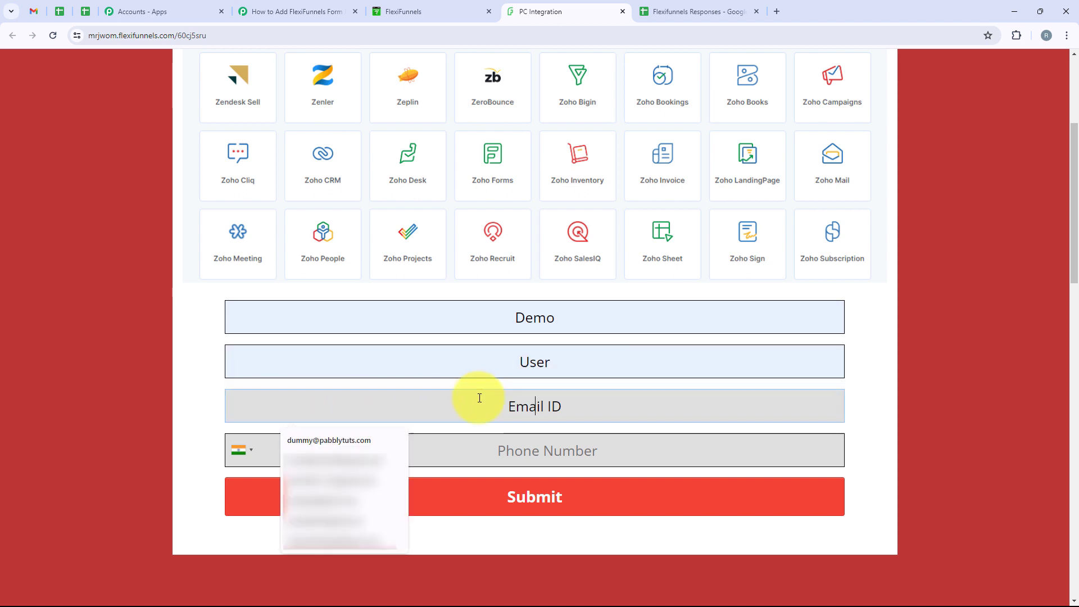
pyautogui.click(360, 438)
pyautogui.click(588, 449)
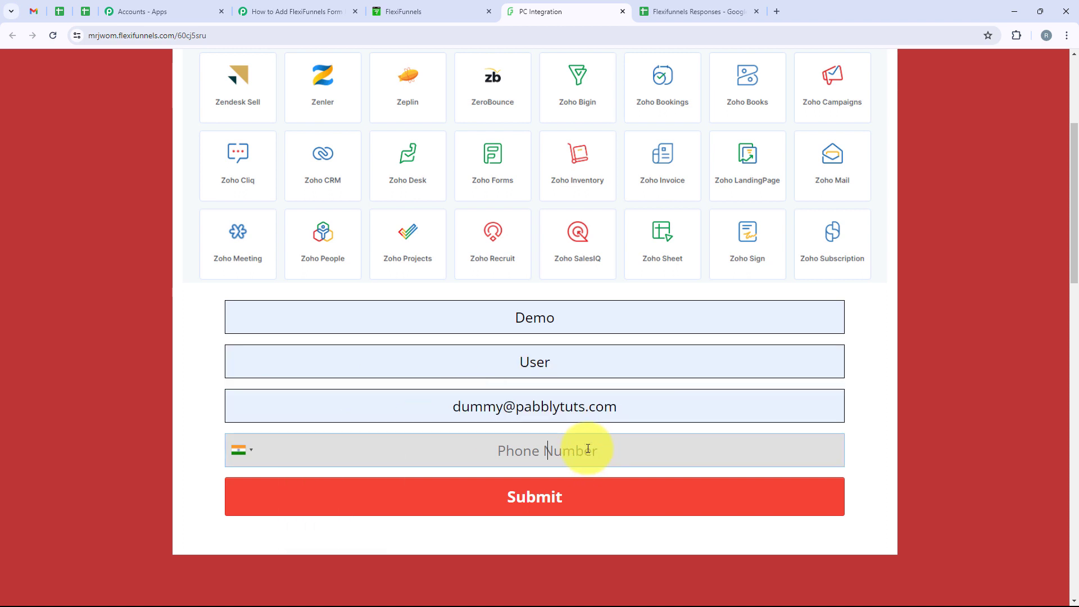
pyautogui.write('99999999')
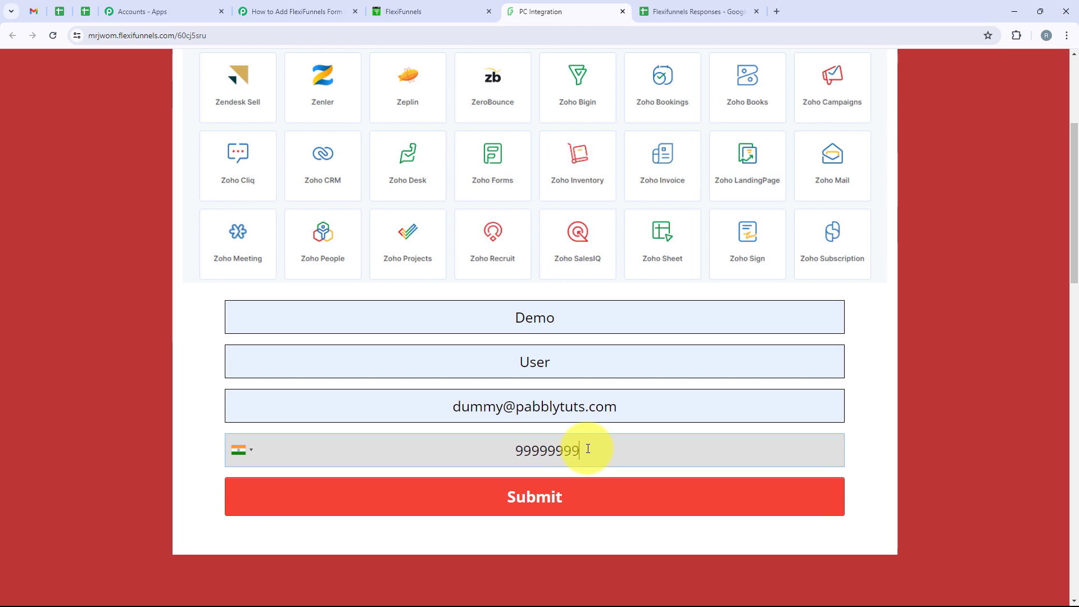
pyautogui.write('9999')
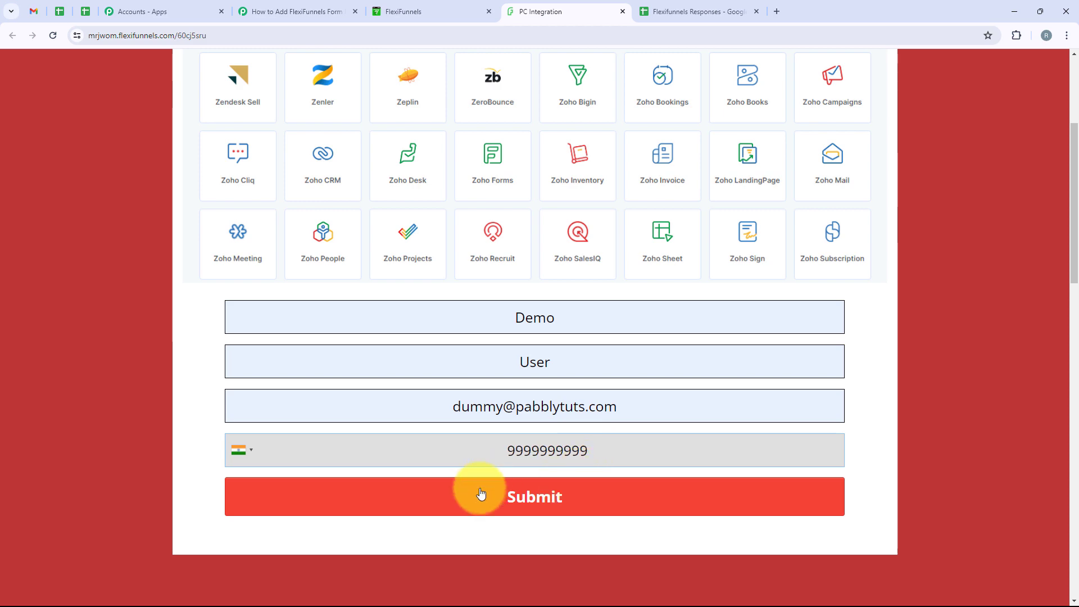
pyautogui.click(579, 496)
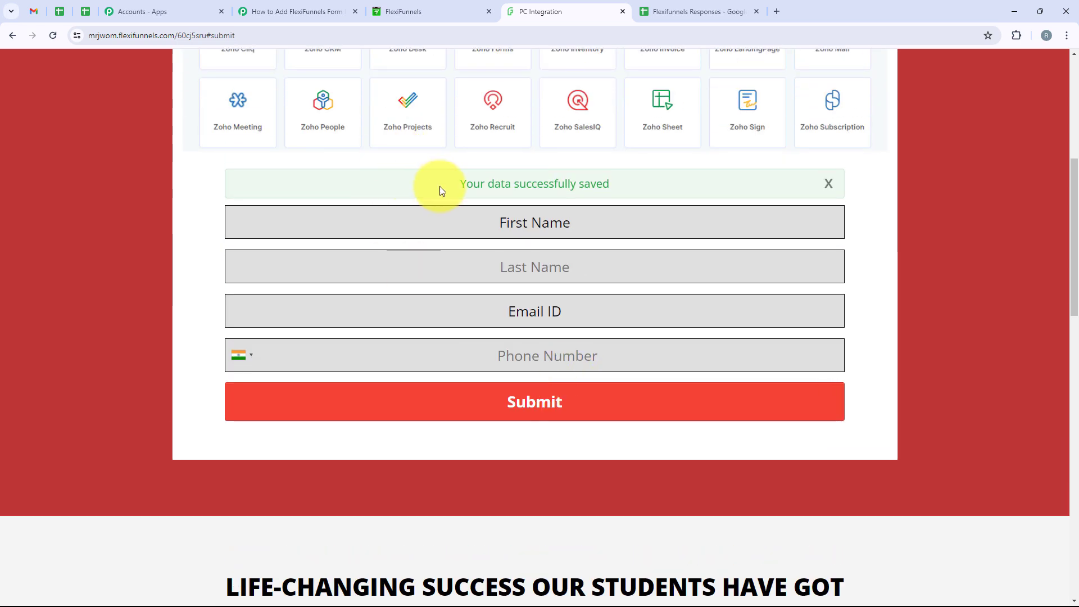
pyautogui.moveTo(442, 192); pyautogui.dragTo(622, 193)
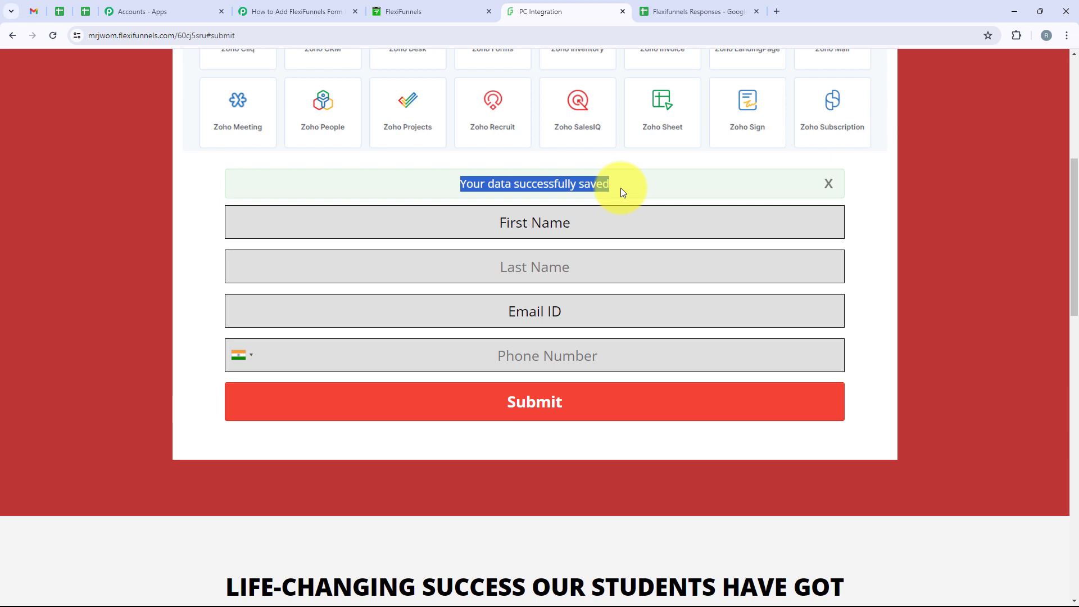
# Step: In Pabbly, check the captured First Name, Last Name, Email and Phone response values
pyautogui.click(304, 10)
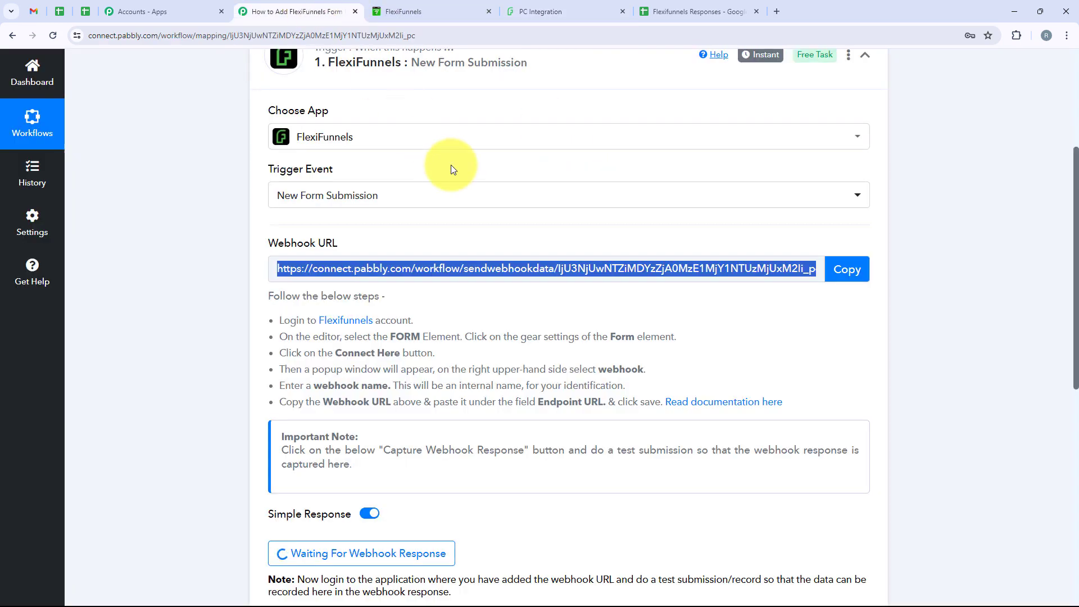
pyautogui.scroll(-2, 454, 168)
pyautogui.scroll(-2, 456, 169)
pyautogui.scroll(-2, 456, 170)
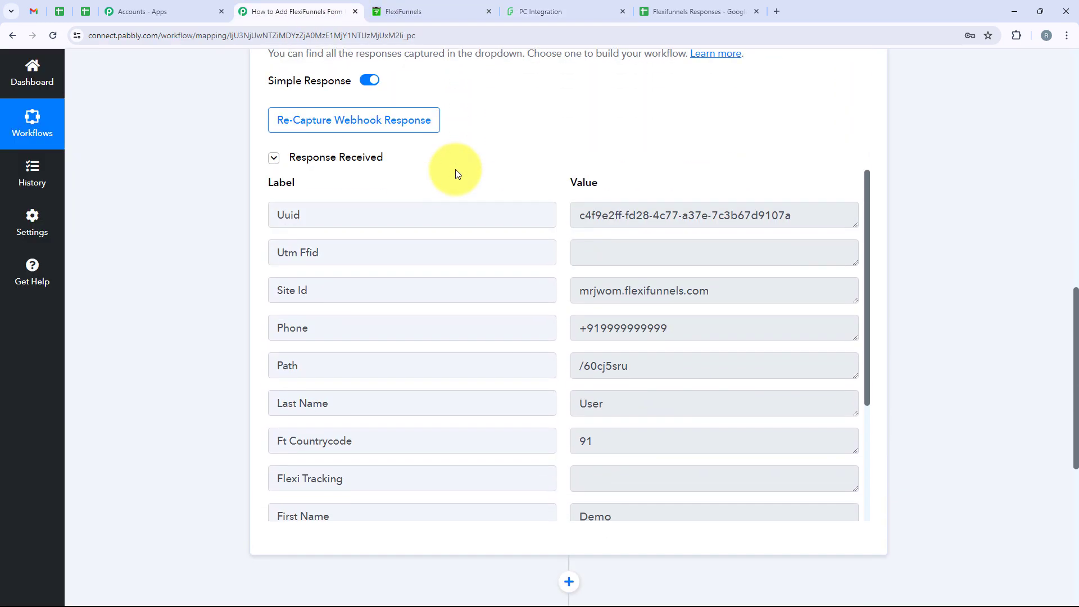
pyautogui.scroll(-2, 631, 392)
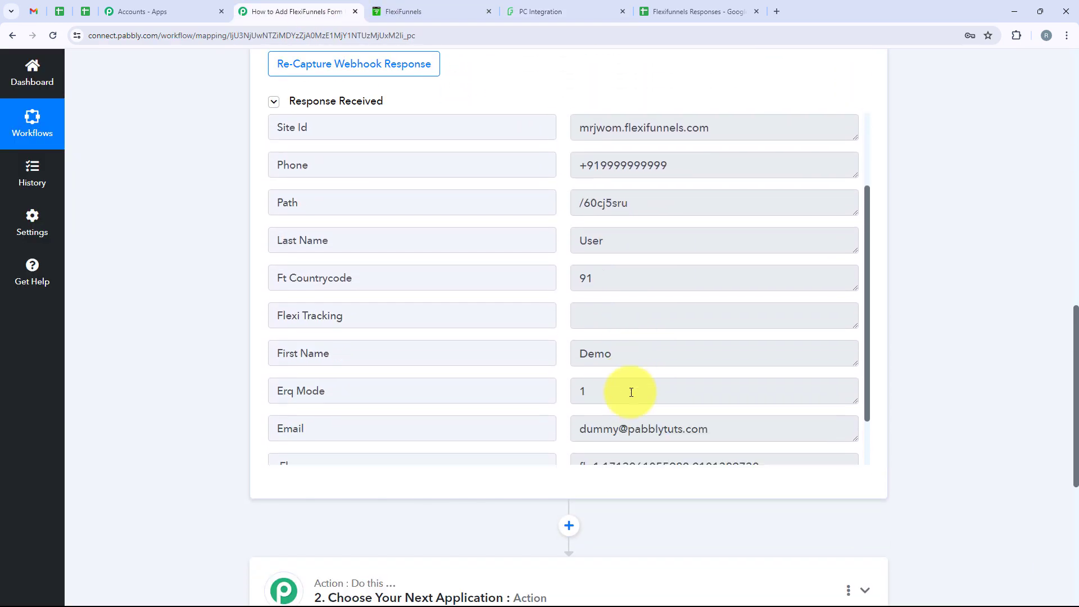
pyautogui.moveTo(622, 345); pyautogui.dragTo(578, 349)
pyautogui.moveTo(605, 234); pyautogui.dragTo(585, 234)
pyautogui.scroll(-1, 729, 374)
pyautogui.moveTo(729, 374); pyautogui.dragTo(576, 370)
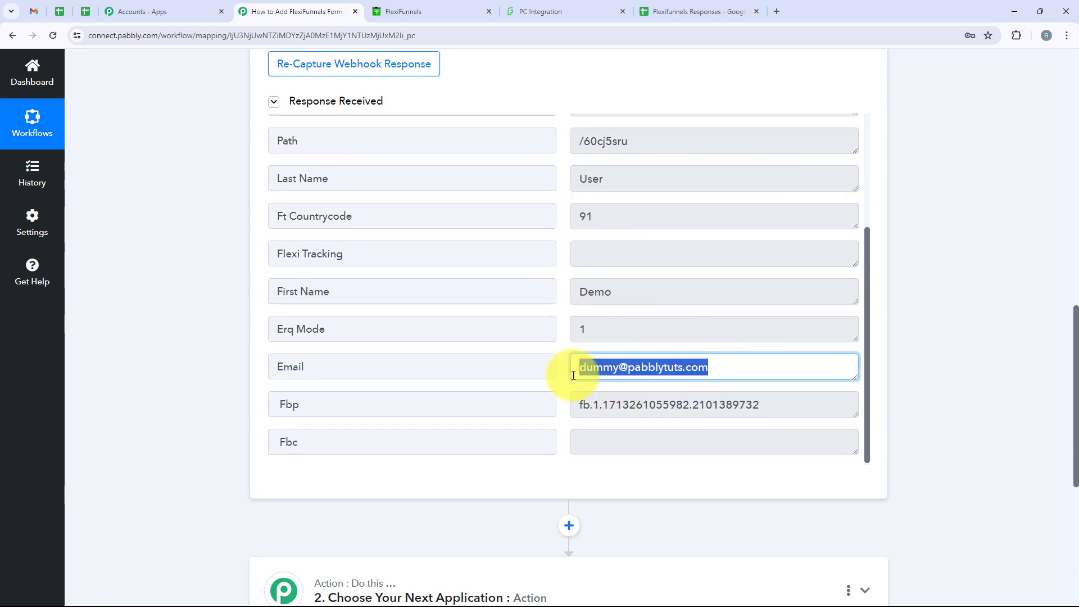
# Step: Scroll back up and collapse the FlexiFunnels trigger step
pyautogui.scroll(3, 667, 320)
pyautogui.moveTo(669, 271); pyautogui.dragTo(568, 272)
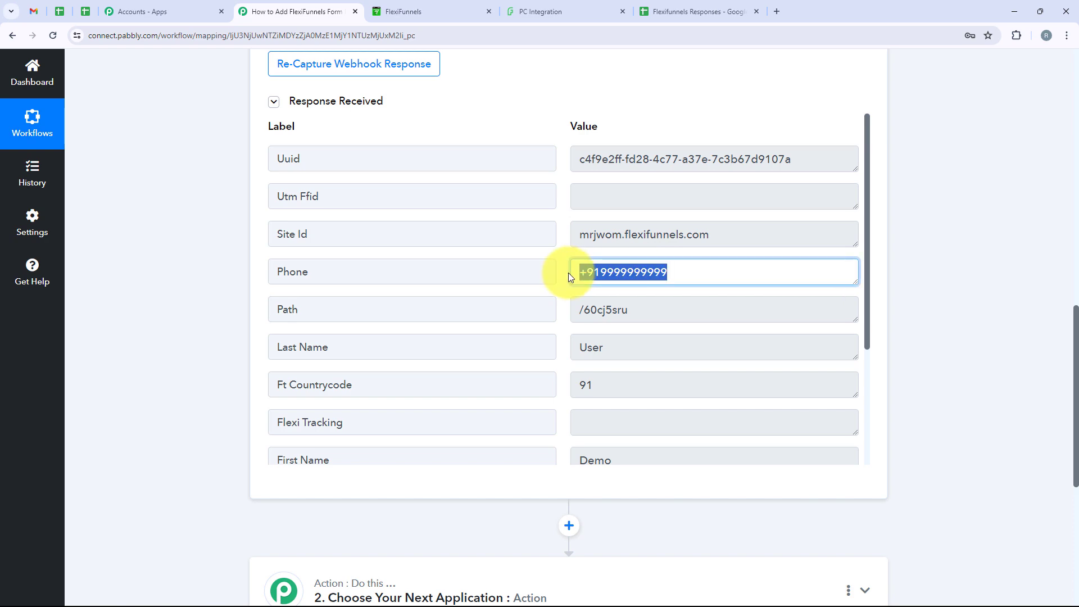
pyautogui.scroll(8, 505, 224)
pyautogui.scroll(6, 508, 221)
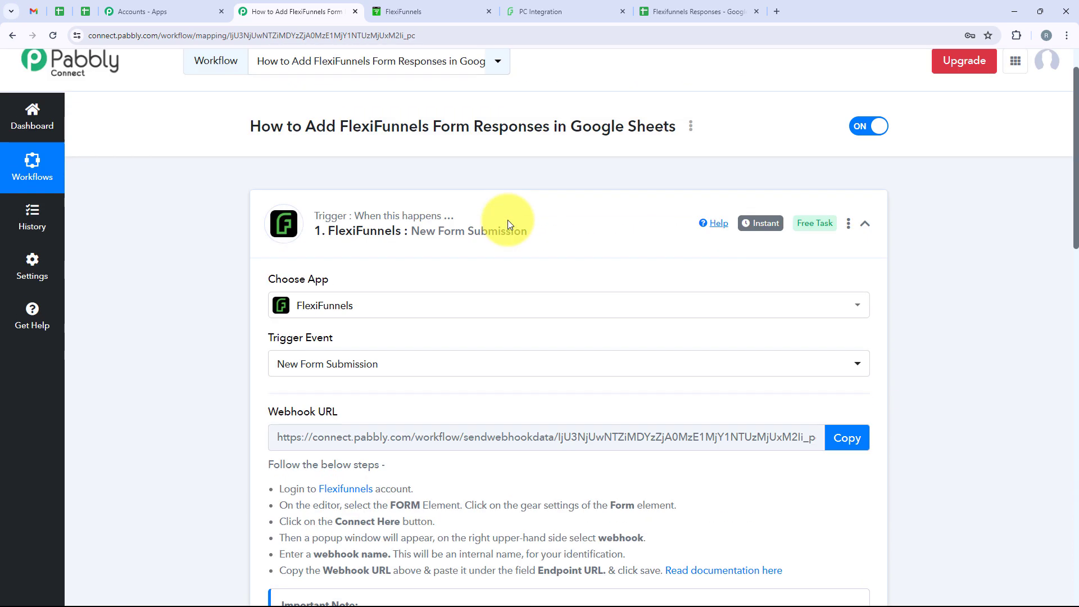
pyautogui.click(554, 278)
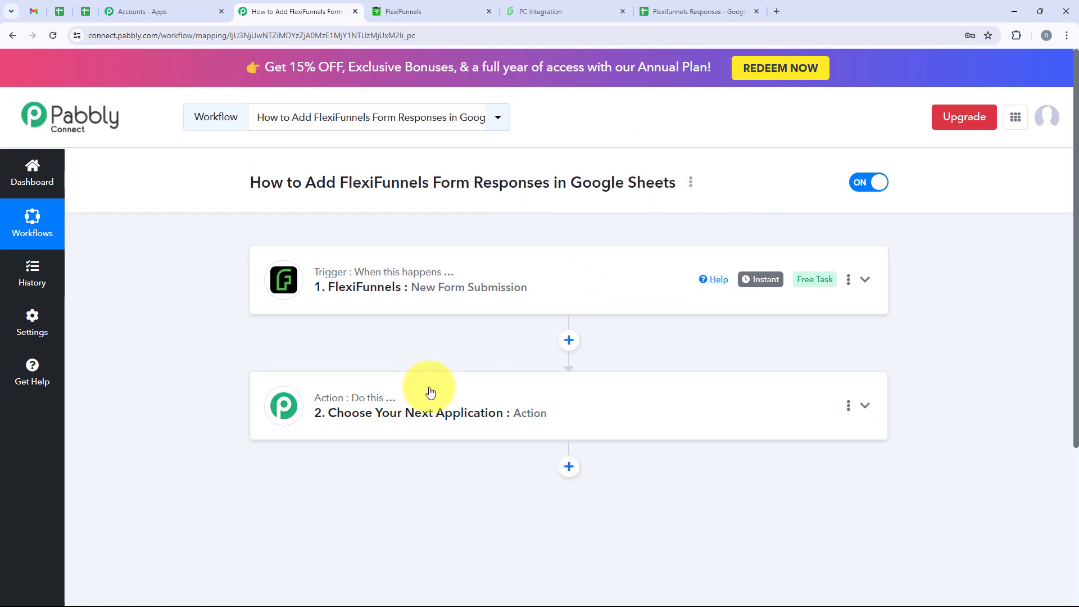
# Step: Search 'Google Sheets' for the action app and pick the Add New Row event
pyautogui.click(430, 390)
pyautogui.scroll(-3, 429, 390)
pyautogui.click(342, 299)
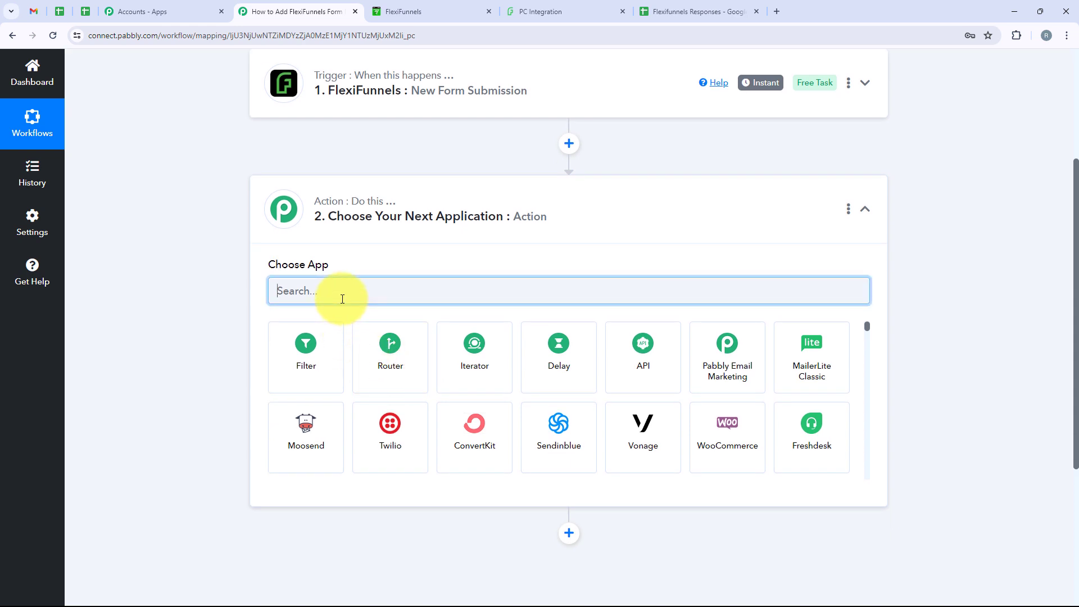
pyautogui.write('Goo')
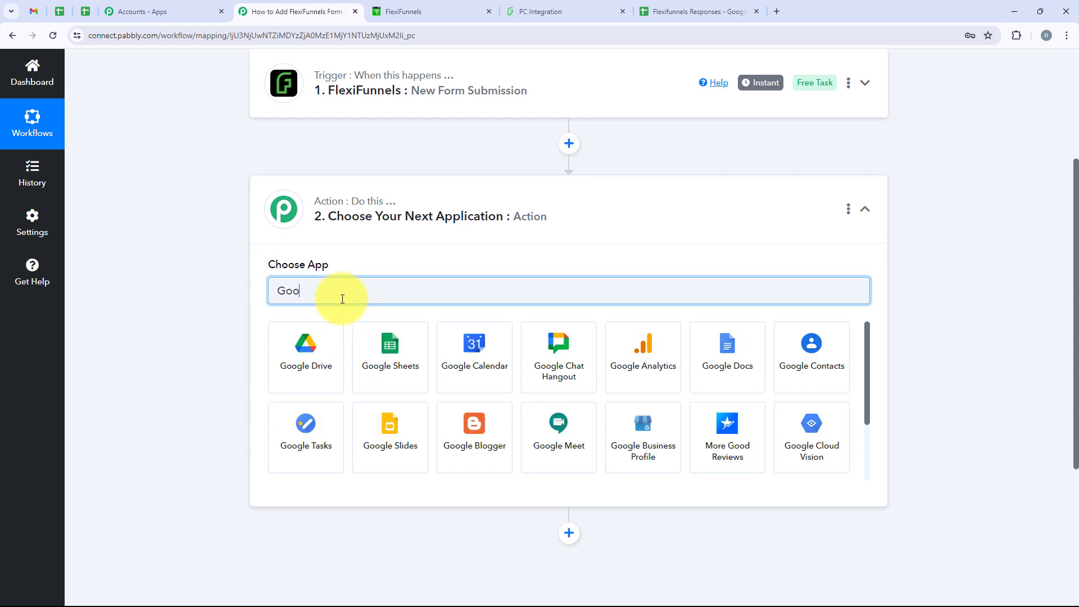
pyautogui.write('gle')
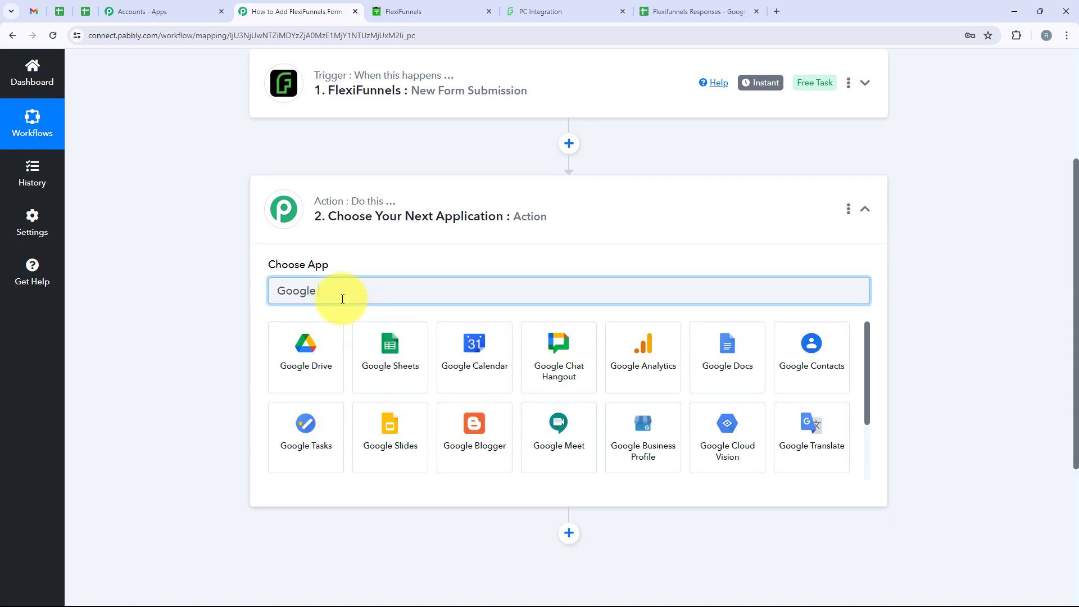
pyautogui.write(' Shee')
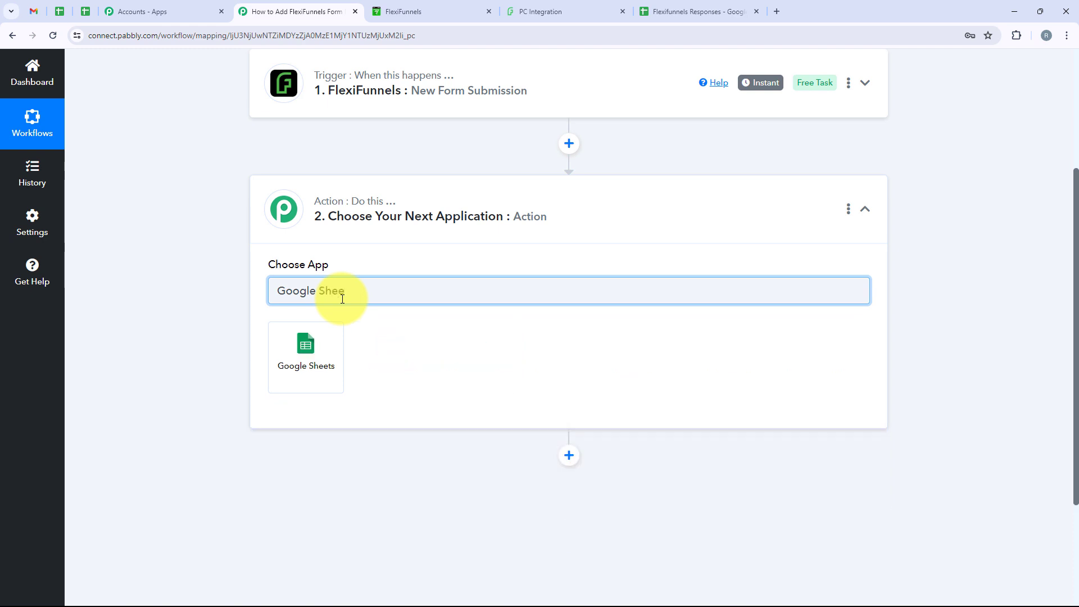
pyautogui.write('ts')
pyautogui.moveTo(369, 289); pyautogui.dragTo(337, 332)
pyautogui.click(282, 351)
pyautogui.click(349, 345)
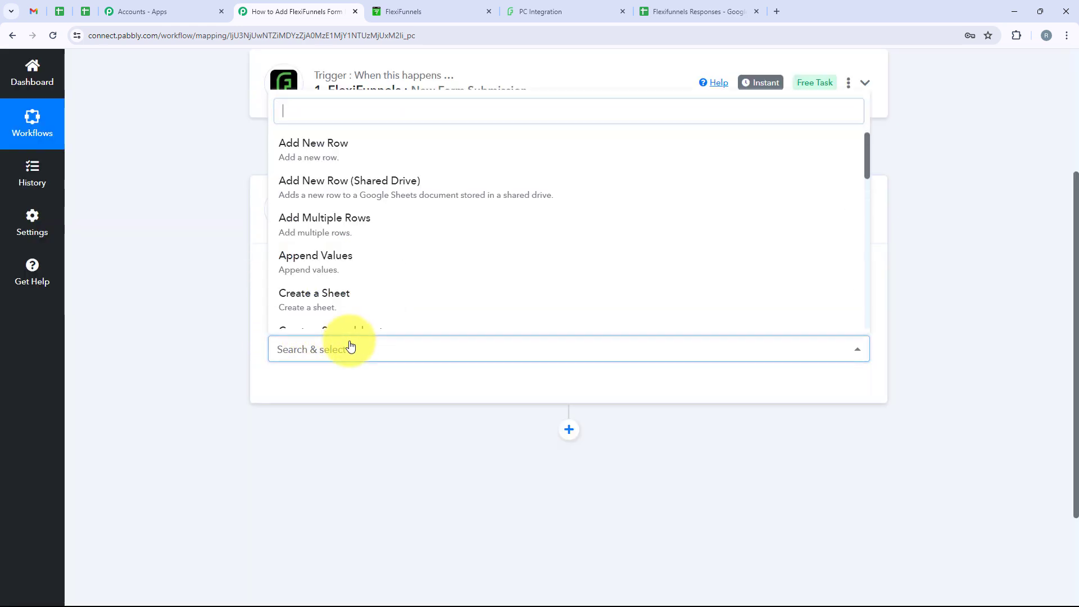
pyautogui.click(354, 153)
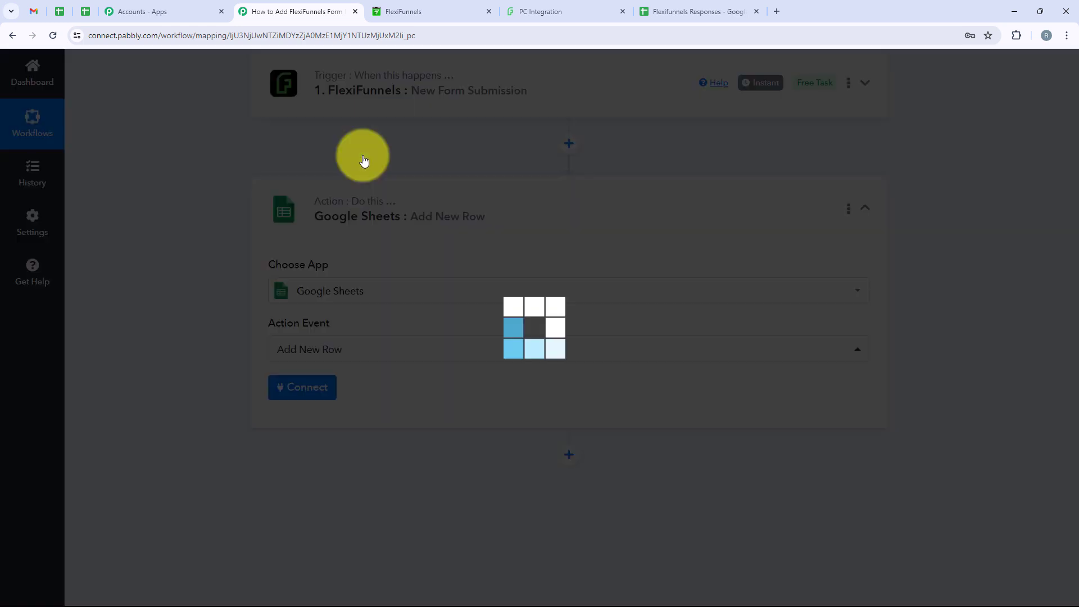
pyautogui.scroll(-1, 340, 172)
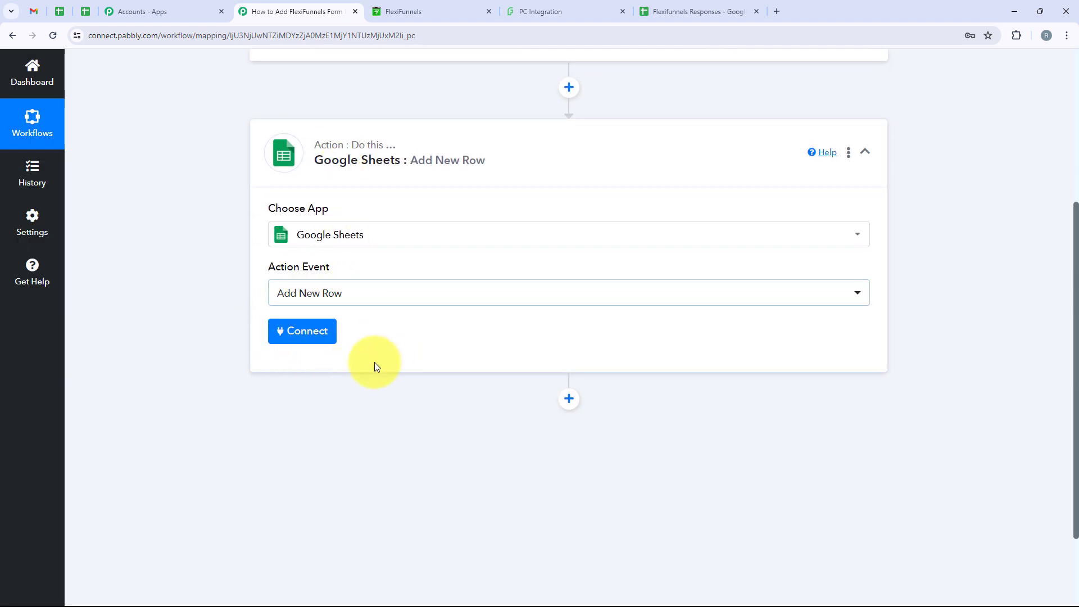
# Step: Add a new connection, sign in with Google, and allow Google Sheets access
pyautogui.click(286, 336)
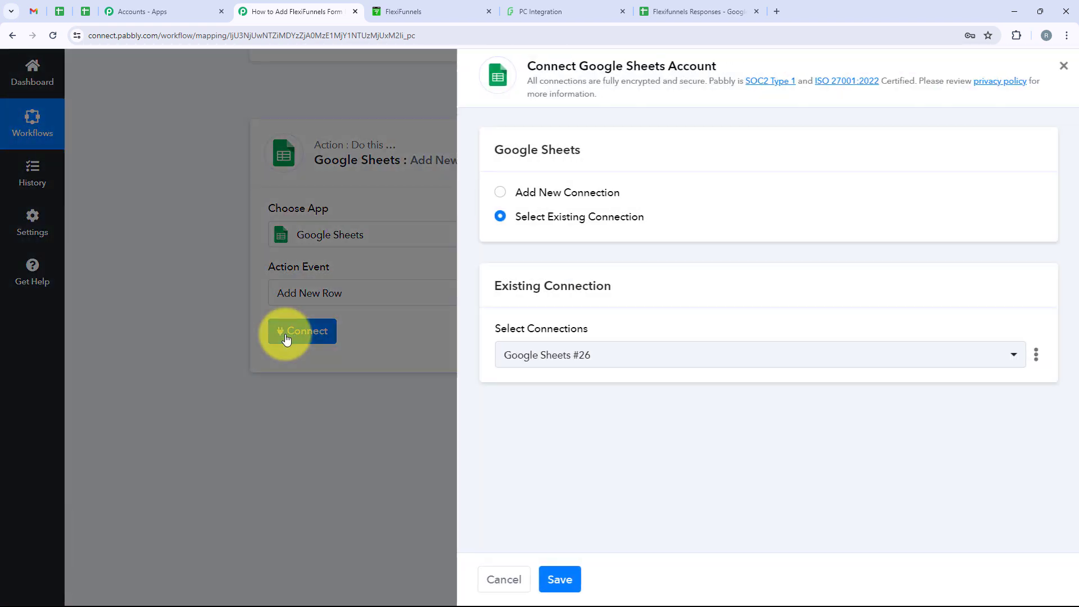
pyautogui.moveTo(618, 195); pyautogui.dragTo(514, 195)
pyautogui.moveTo(651, 224); pyautogui.dragTo(516, 220)
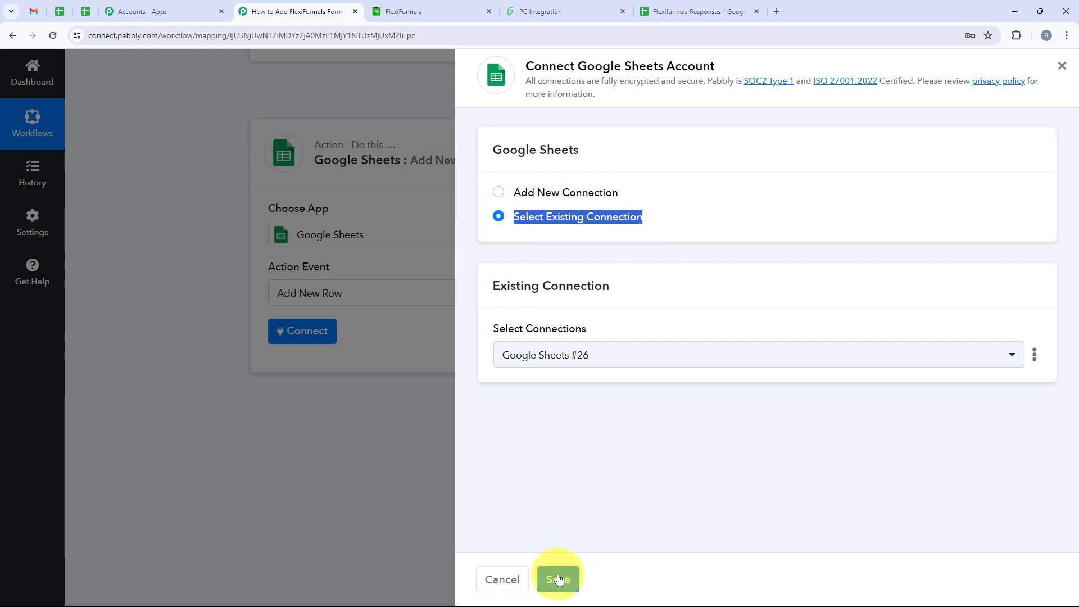
pyautogui.click(508, 194)
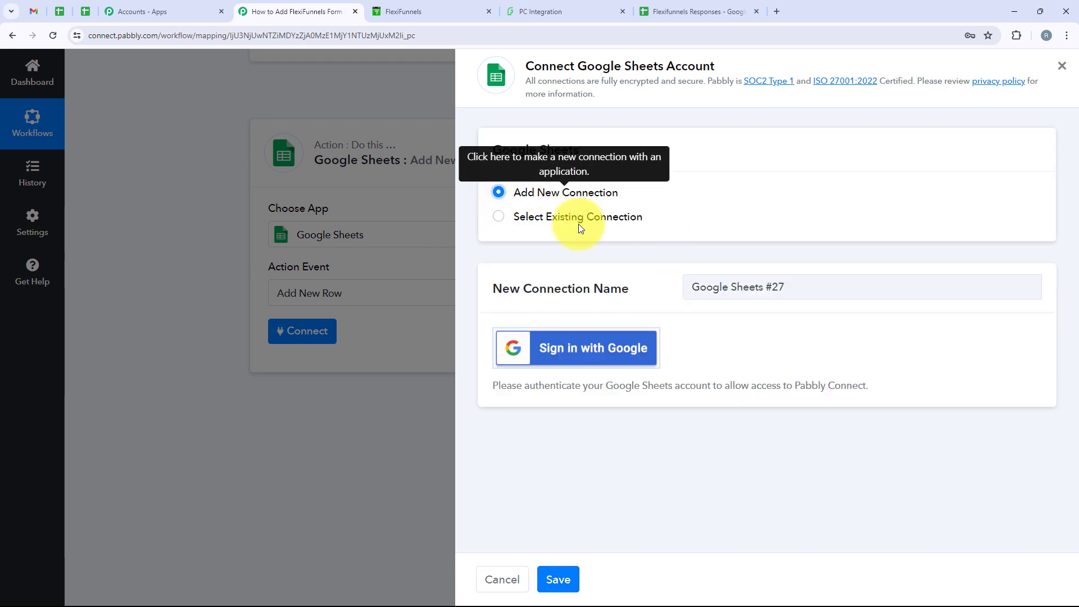
pyautogui.click(559, 353)
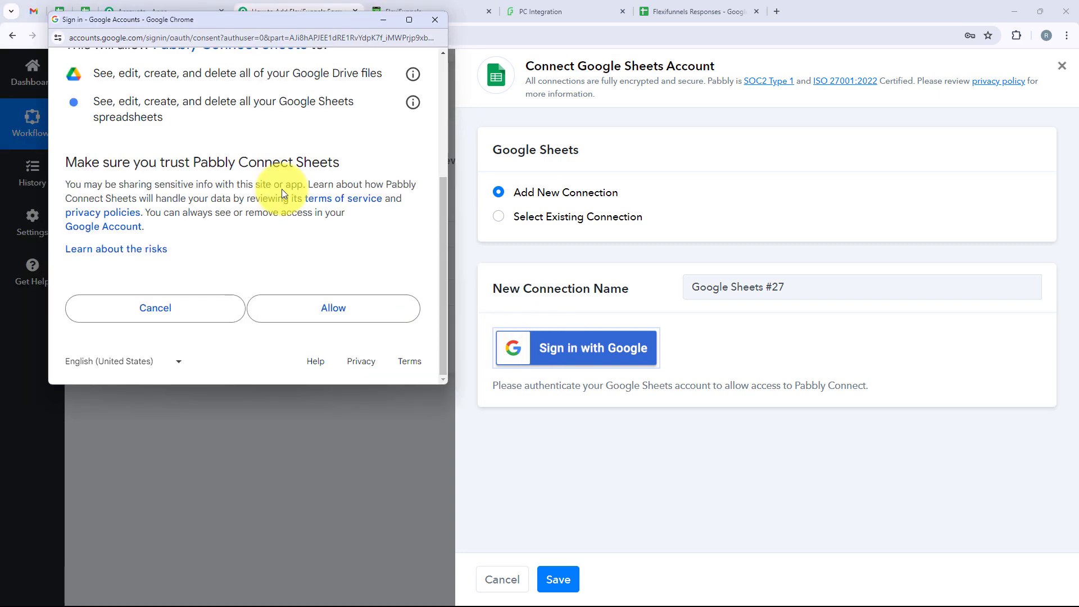
pyautogui.click(303, 314)
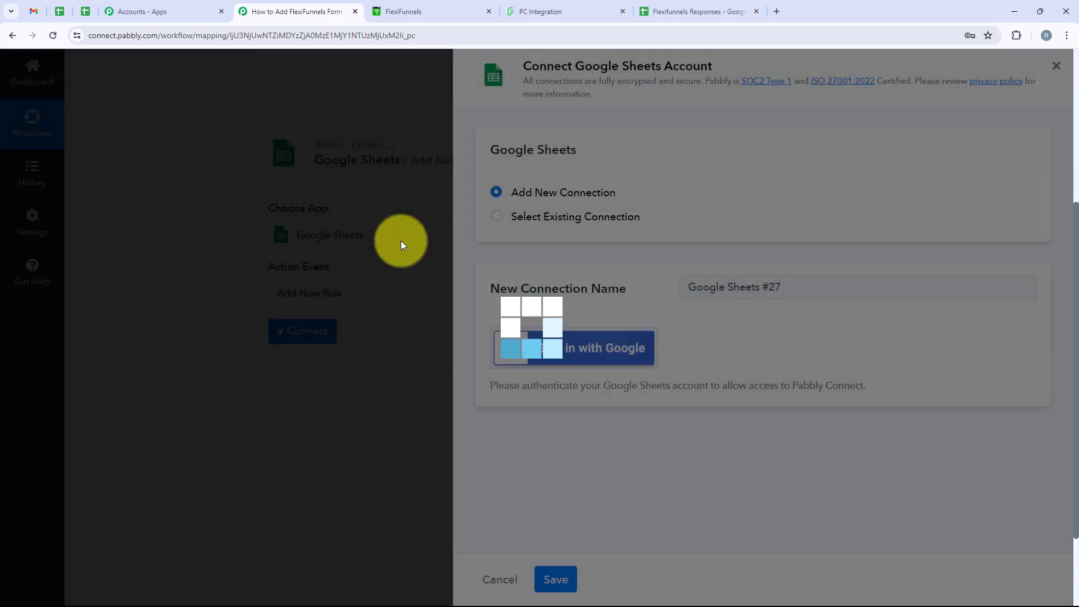
# Step: Select the Flexifunnels Responses spreadsheet as the target
pyautogui.scroll(-2, 401, 245)
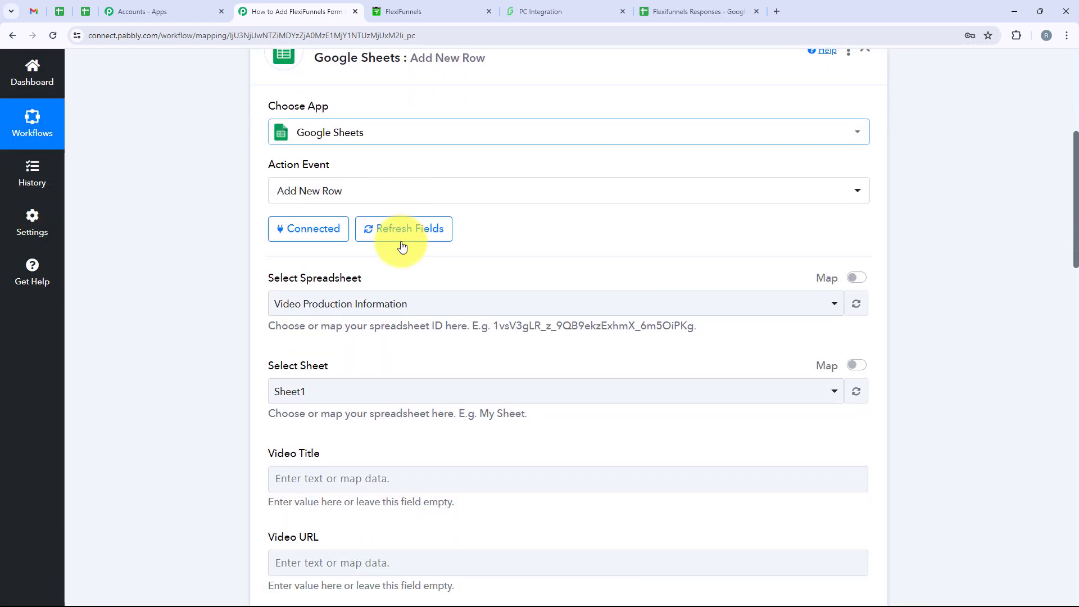
pyautogui.scroll(-1, 402, 246)
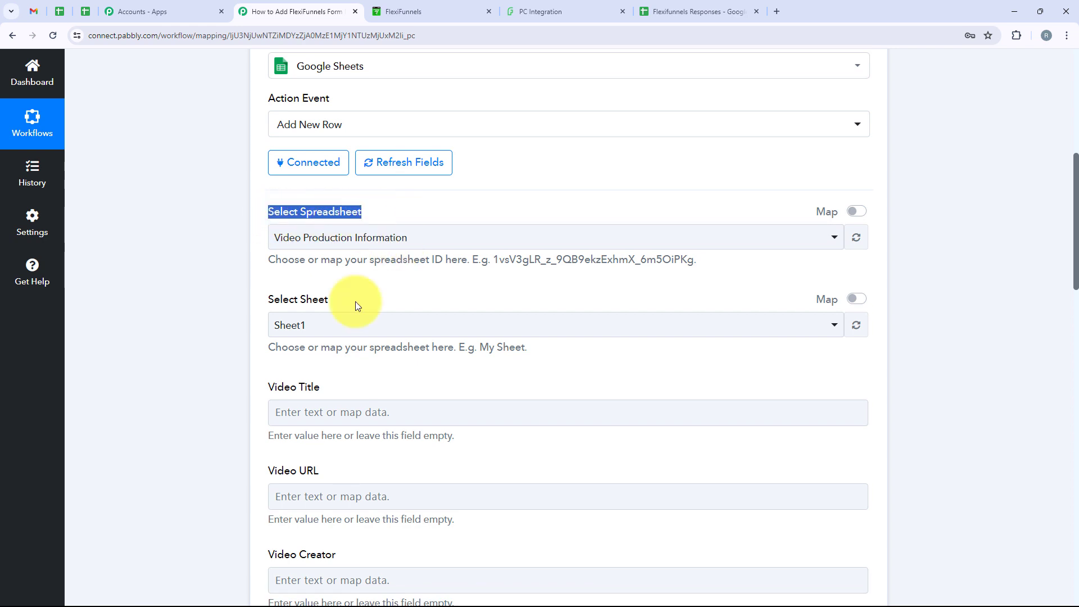
pyautogui.moveTo(355, 305); pyautogui.dragTo(274, 301)
pyautogui.click(274, 302)
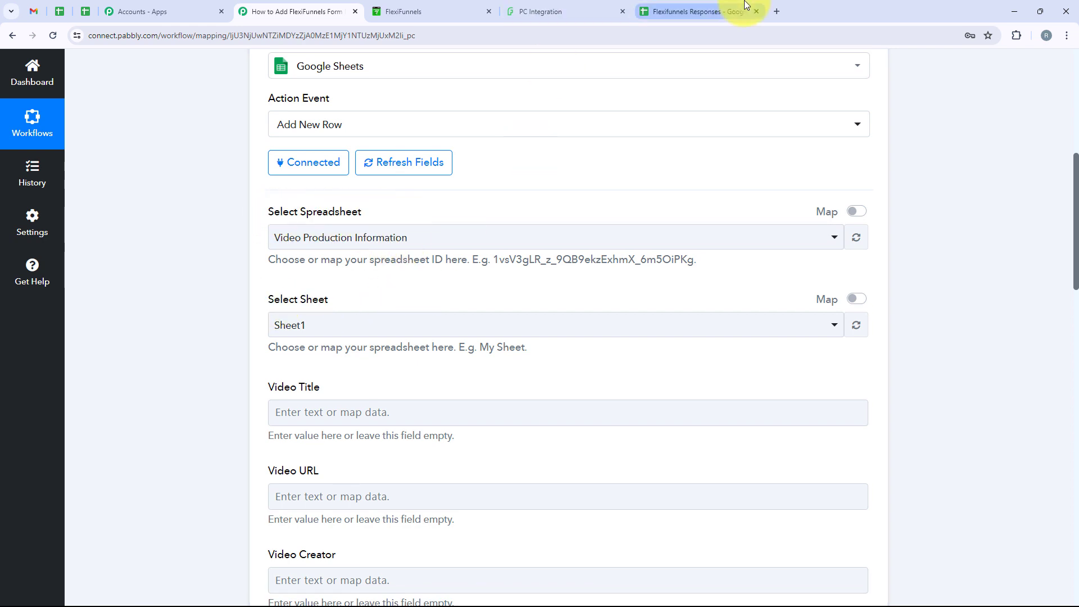
pyautogui.click(721, 10)
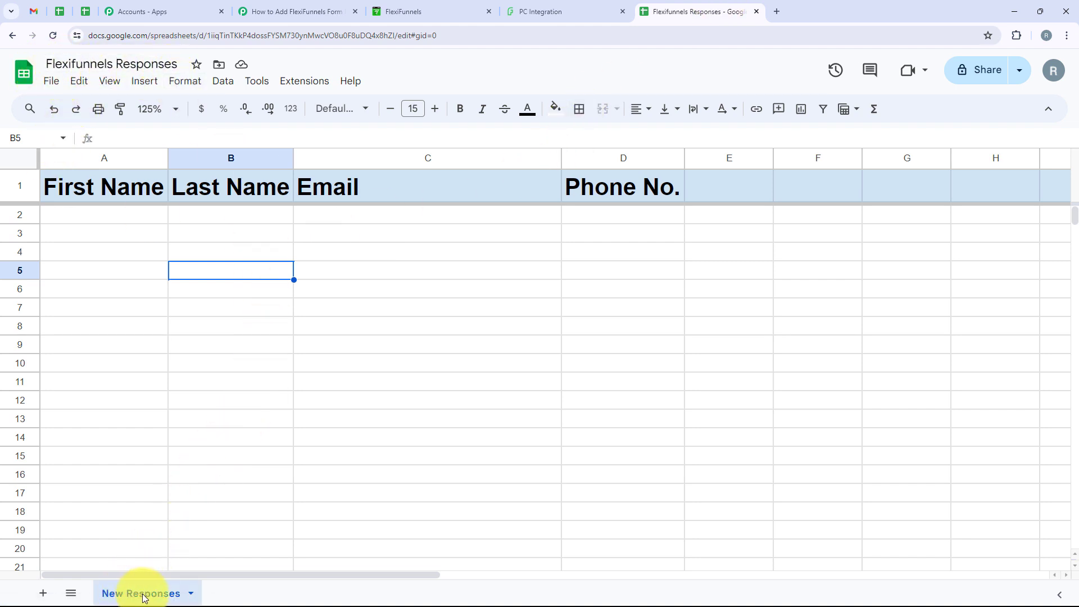
pyautogui.click(278, 10)
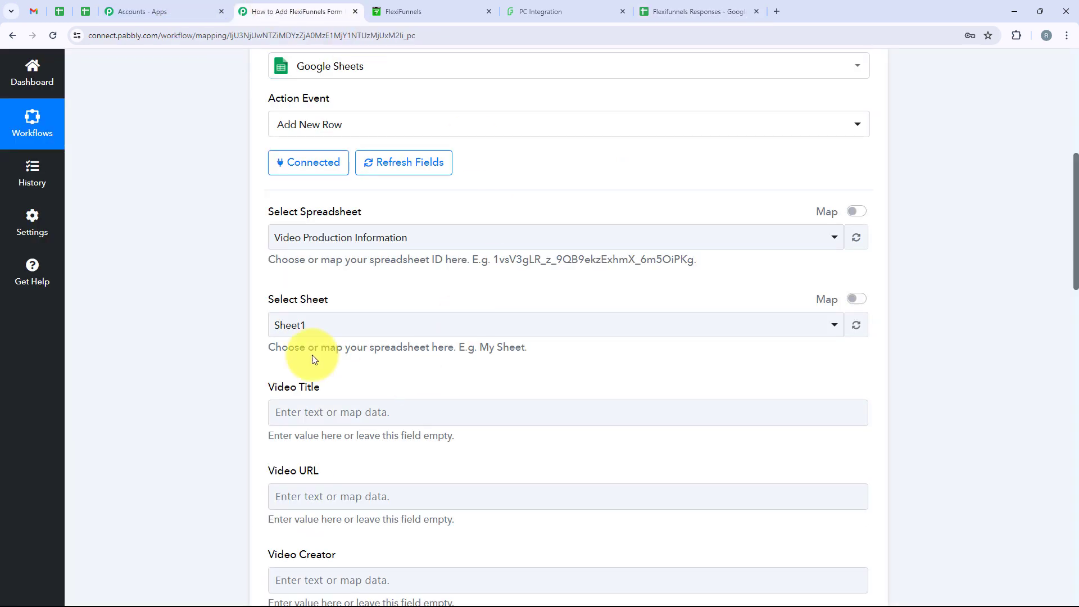
pyautogui.click(323, 238)
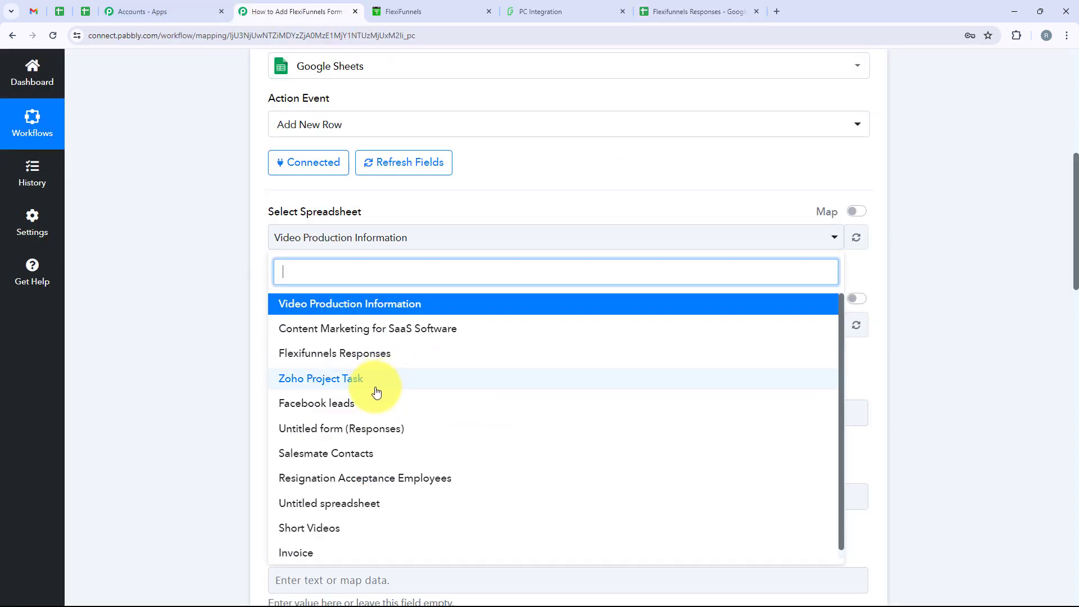
pyautogui.click(383, 354)
# Step: Choose New Responses as the sheet to write rows into
pyautogui.tripleClick(313, 299)
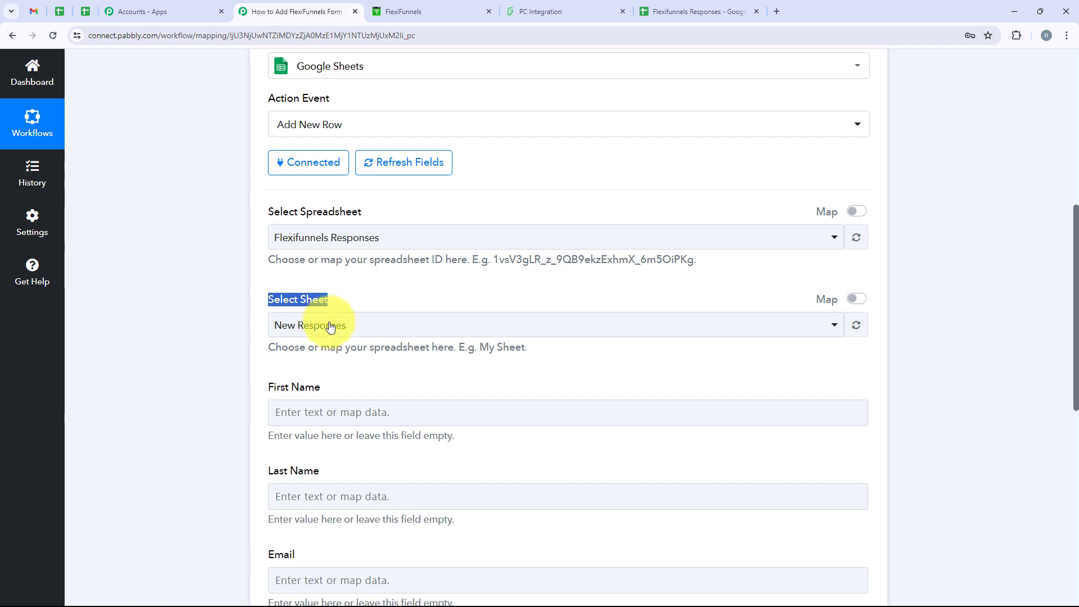
pyautogui.click(331, 325)
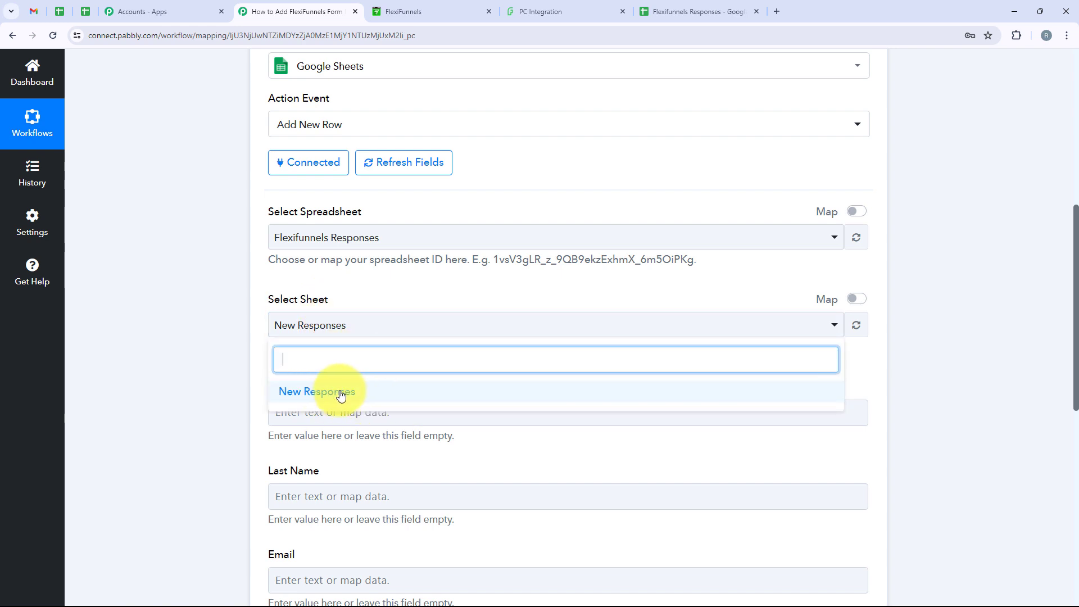
pyautogui.click(652, 11)
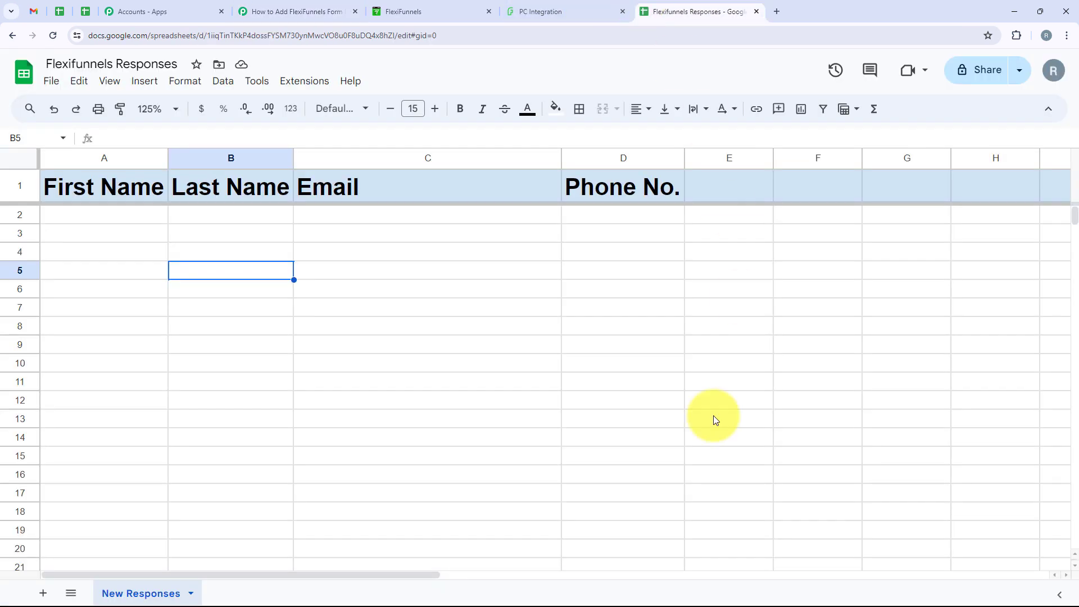
pyautogui.click(298, 7)
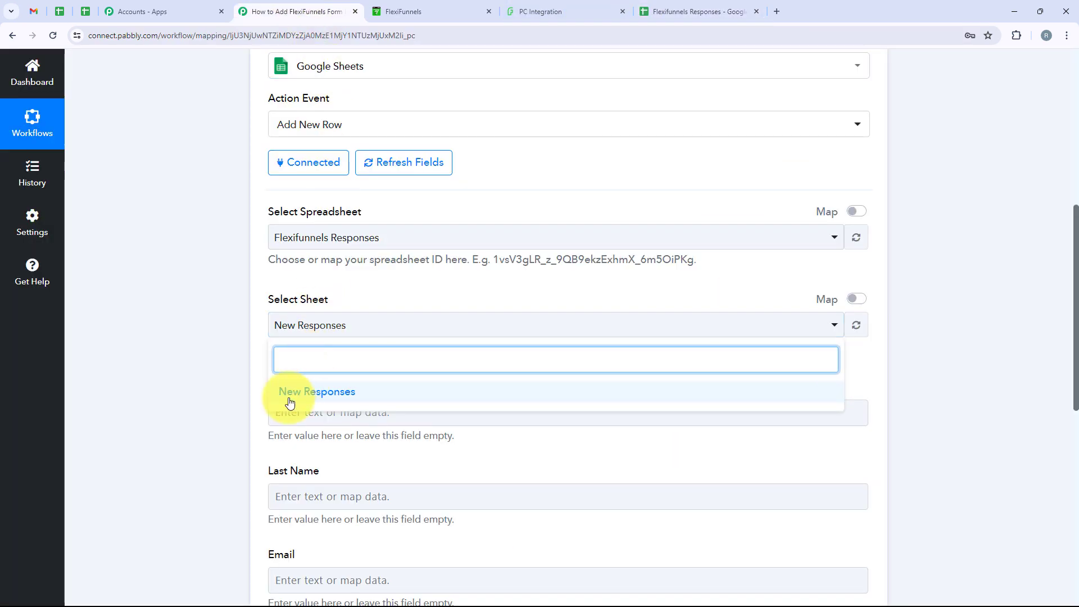
pyautogui.click(313, 393)
pyautogui.scroll(-4, 278, 396)
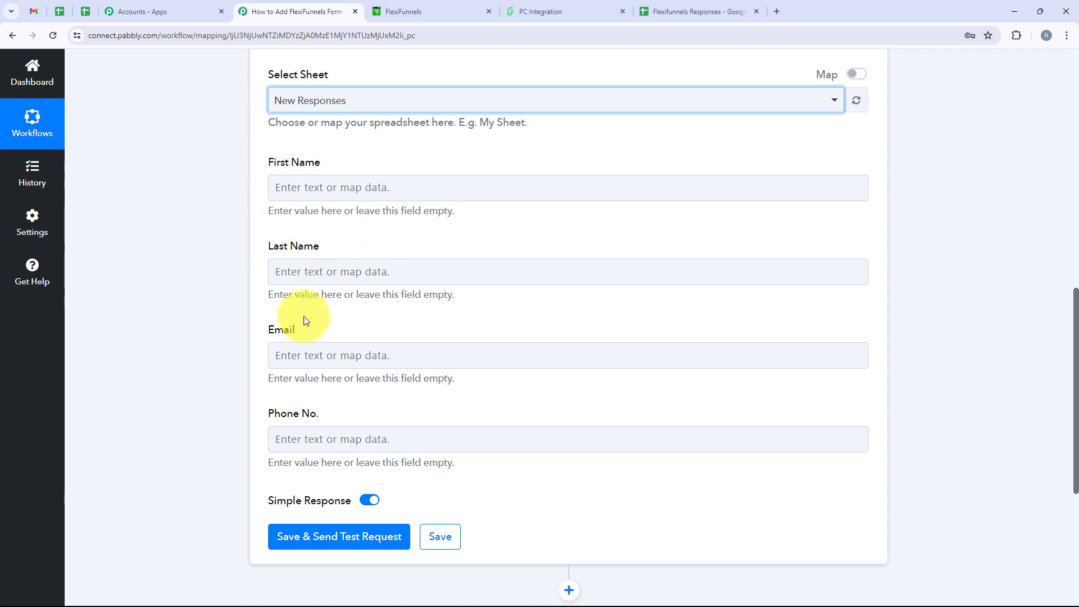
# Step: Map the submission's First Name and Last Name into the First Name and Last Name columns
pyautogui.click(348, 186)
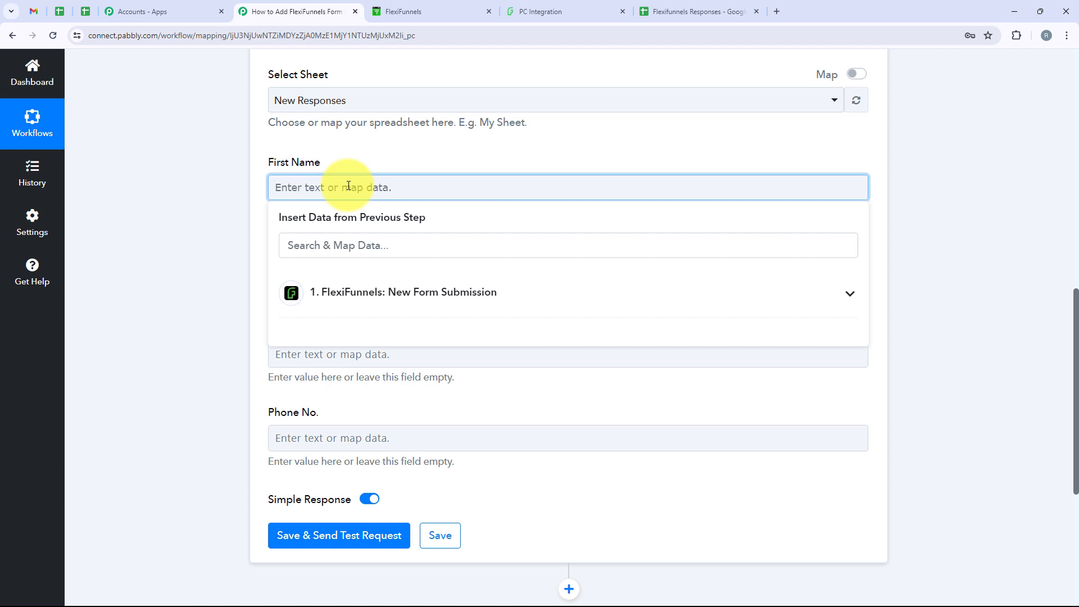
pyautogui.click(831, 284)
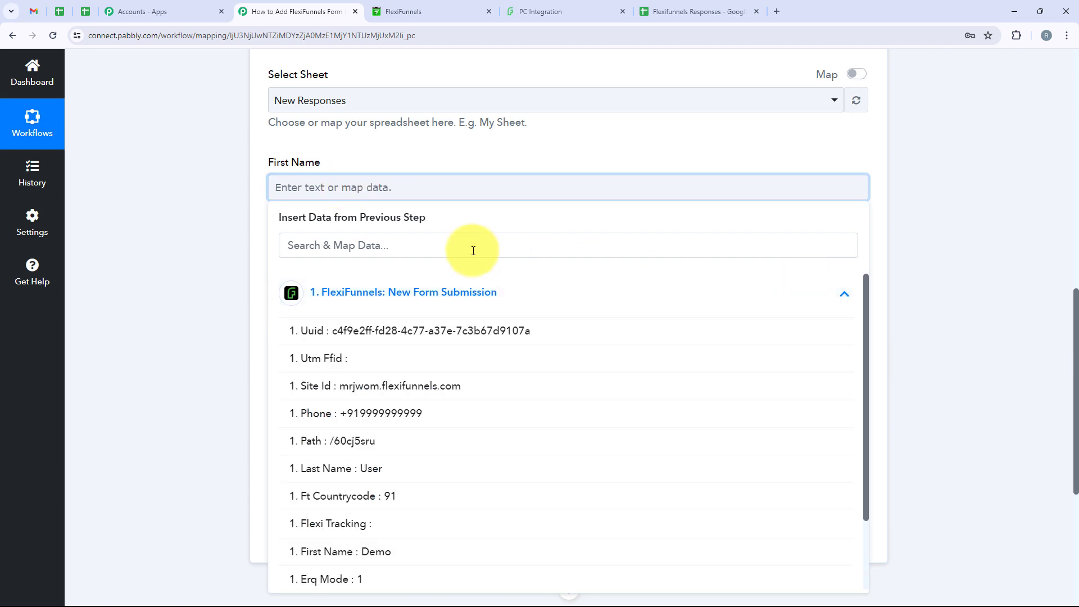
pyautogui.click(425, 241)
pyautogui.write('Firs')
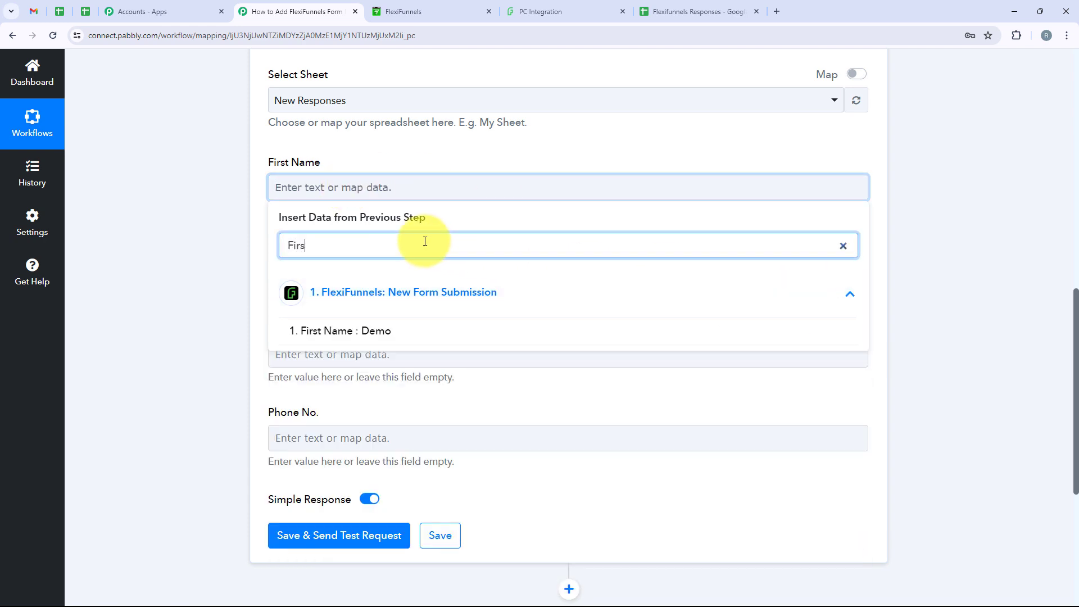
pyautogui.click(465, 331)
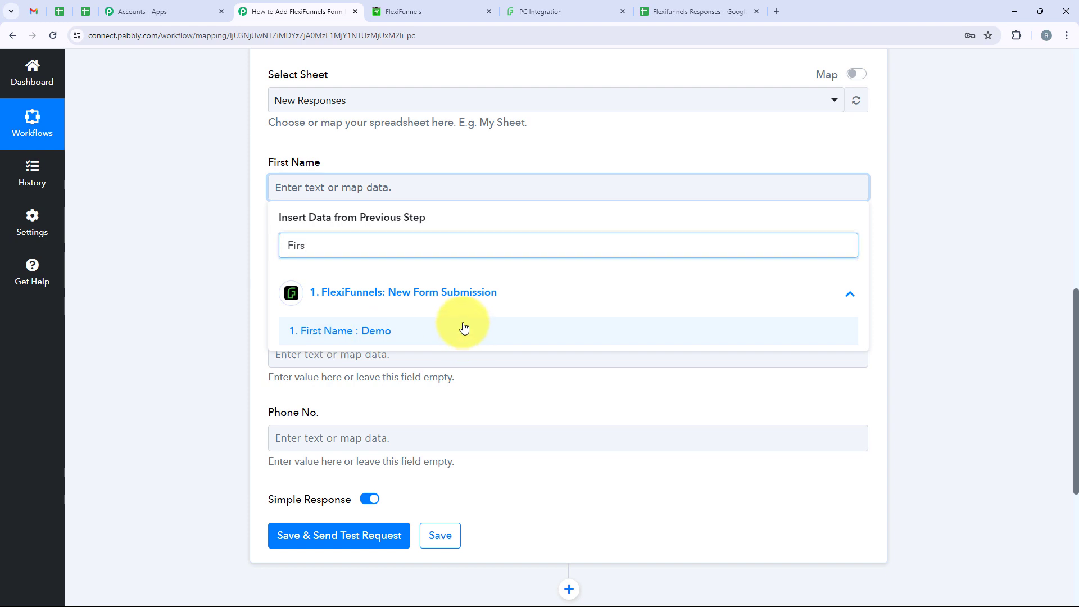
pyautogui.click(161, 285)
pyautogui.click(285, 277)
pyautogui.click(335, 340)
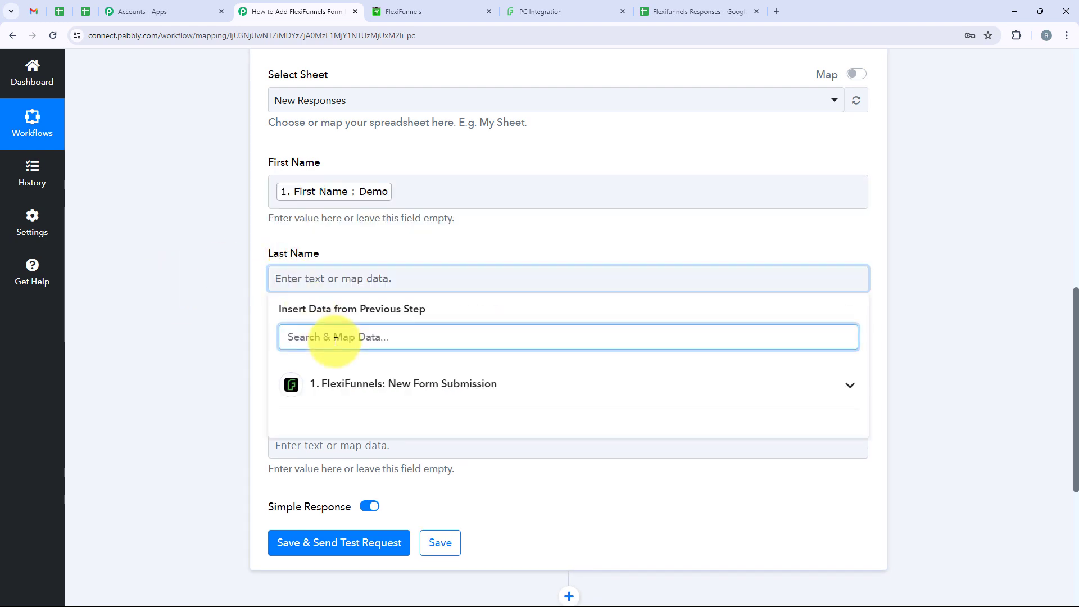
pyautogui.write('Last')
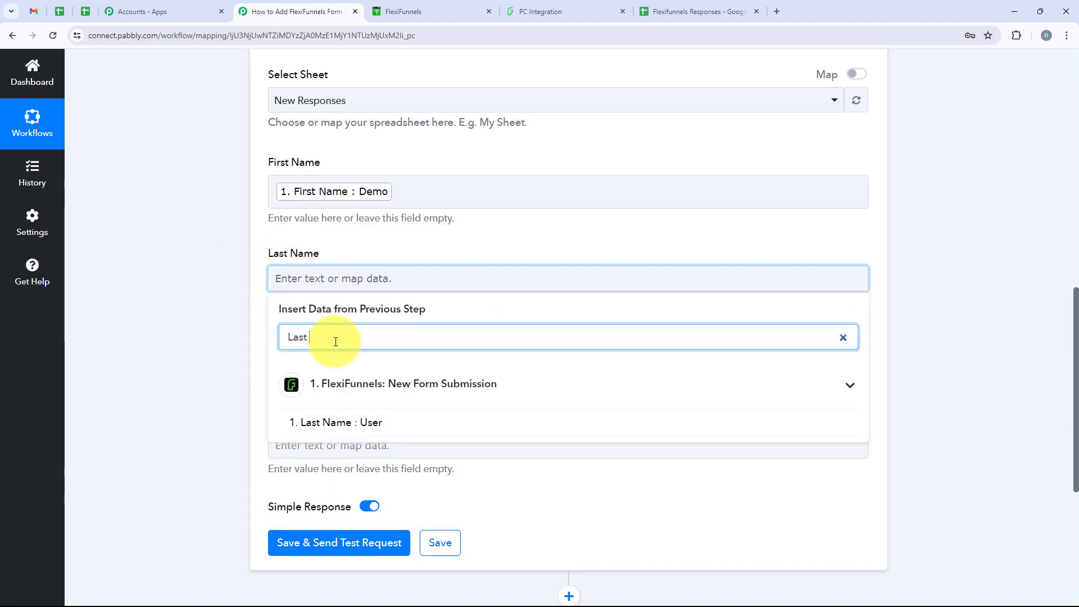
pyautogui.click(360, 421)
pyautogui.click(240, 353)
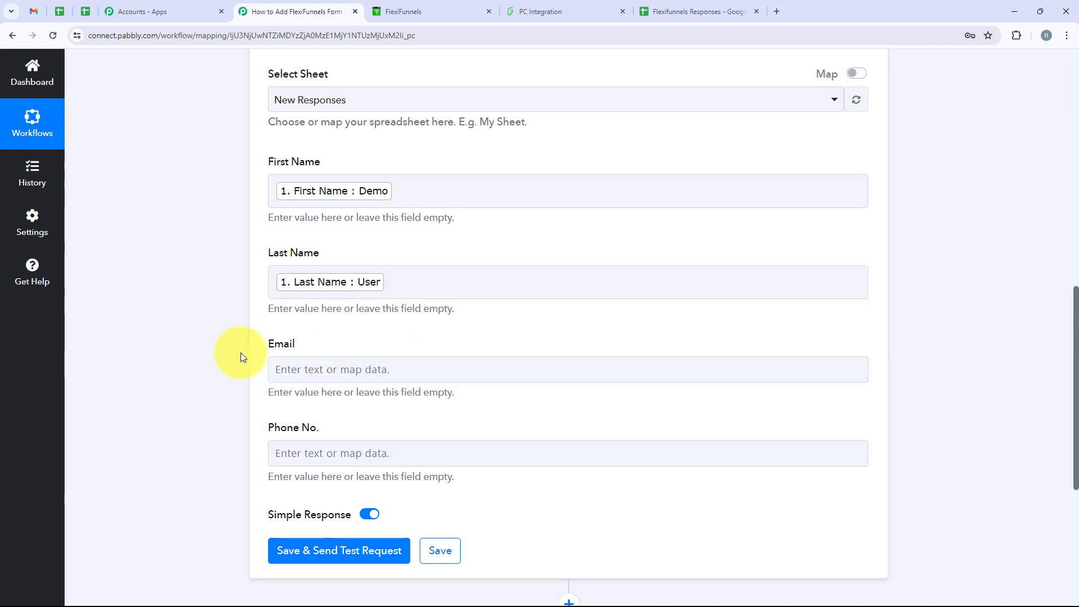
# Step: Map the submission's Email and Phone into the Email and Phone No. columns
pyautogui.scroll(-2, 240, 353)
pyautogui.click(289, 258)
pyautogui.click(325, 318)
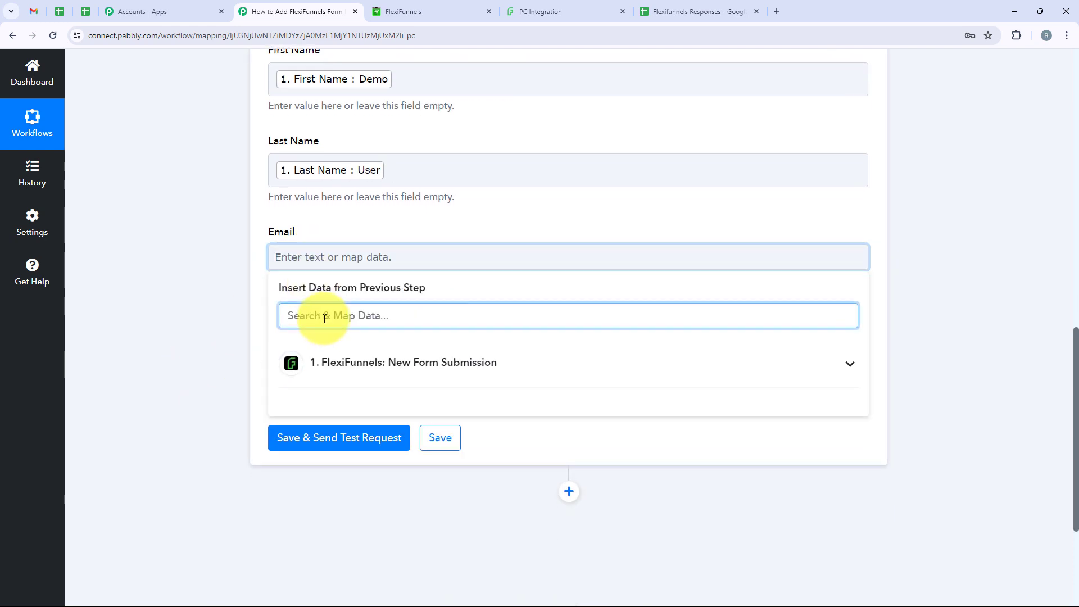
pyautogui.write('Emai')
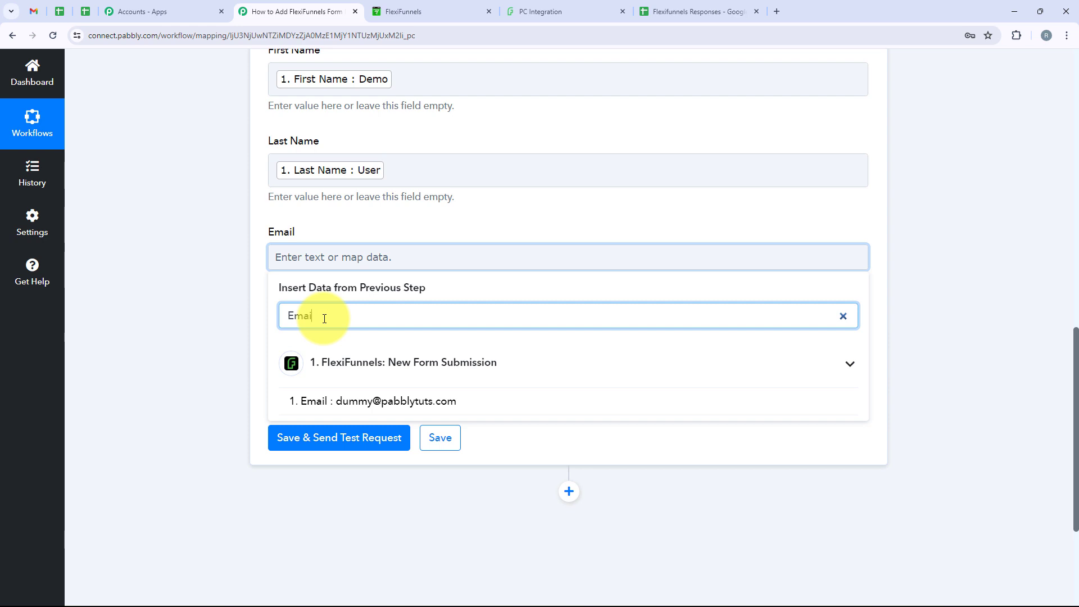
pyautogui.write('l')
pyautogui.click(400, 400)
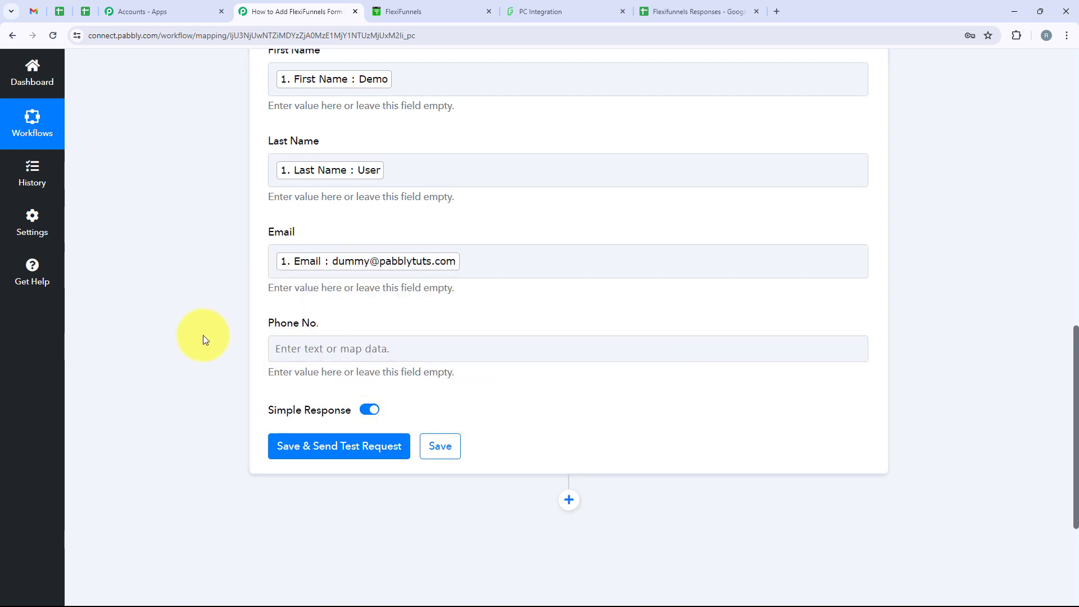
pyautogui.click(304, 353)
pyautogui.click(286, 405)
pyautogui.scroll(-2, 362, 282)
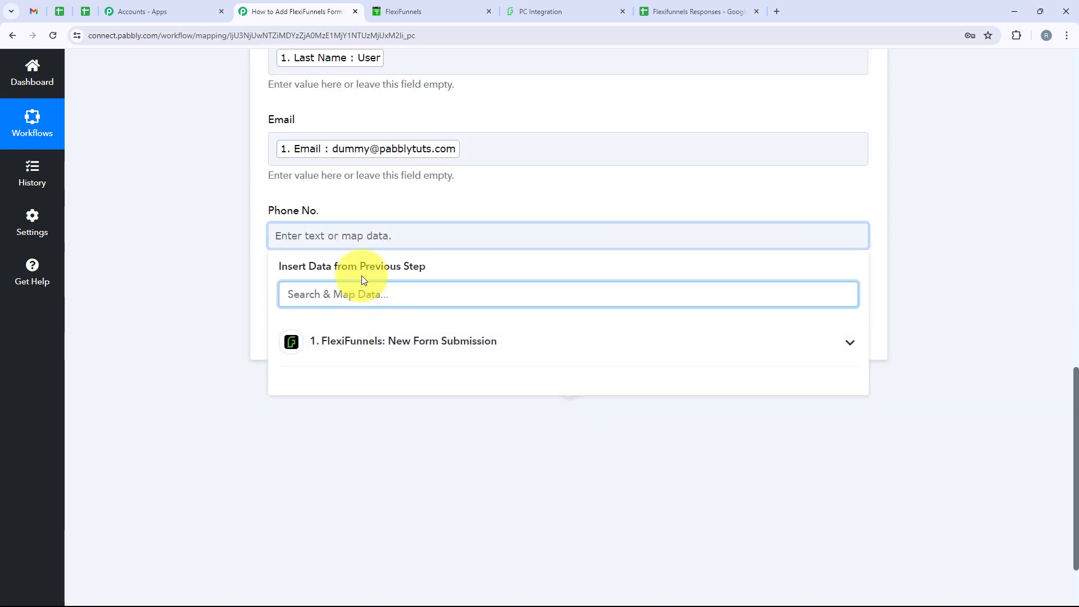
pyautogui.write('P')
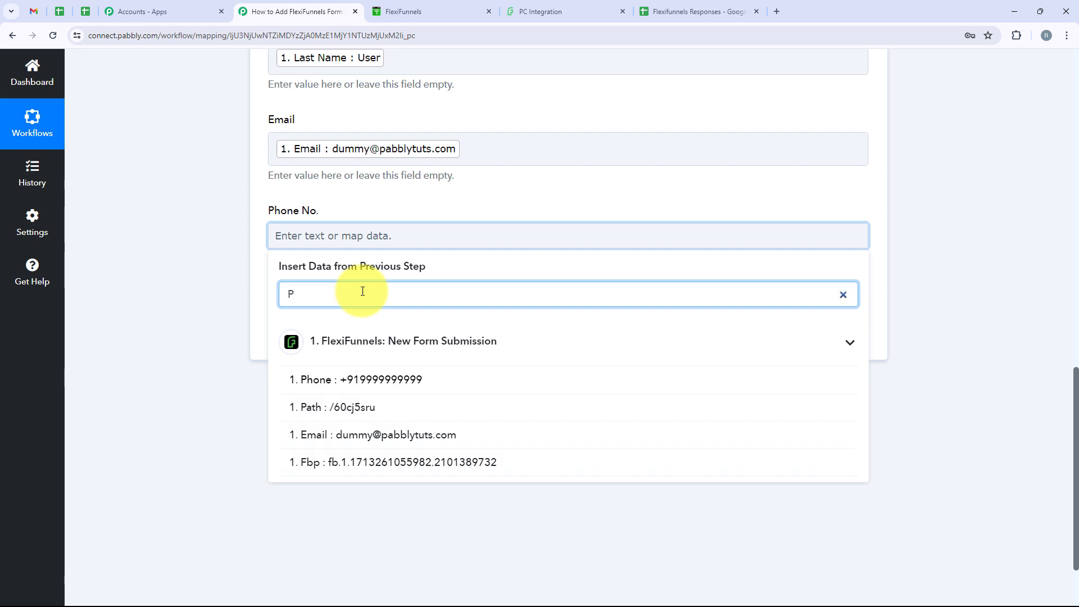
pyautogui.write('hone')
pyautogui.click(364, 357)
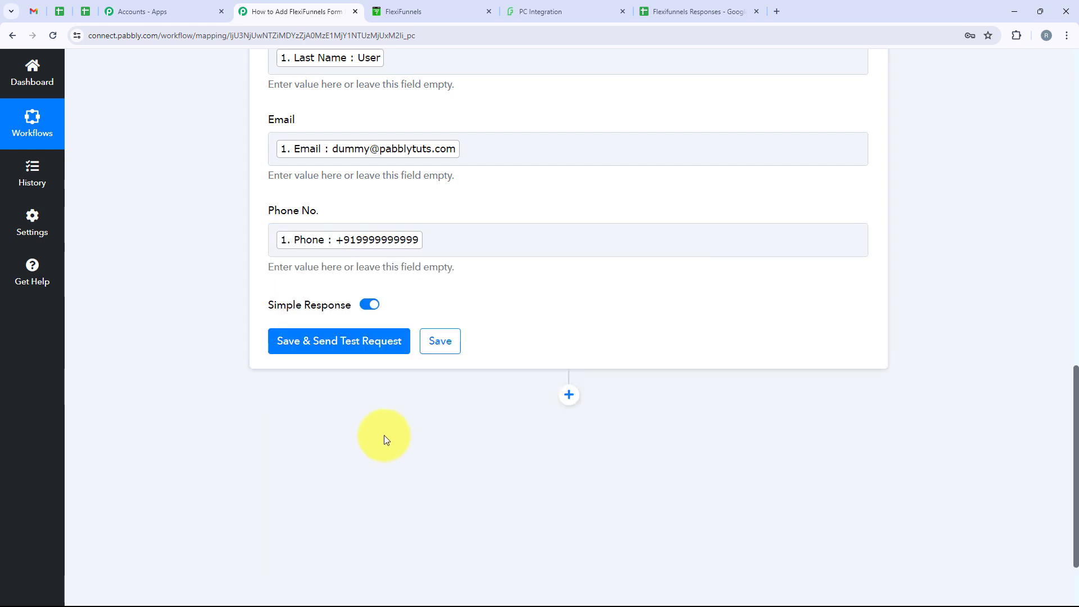
pyautogui.scroll(4, 385, 438)
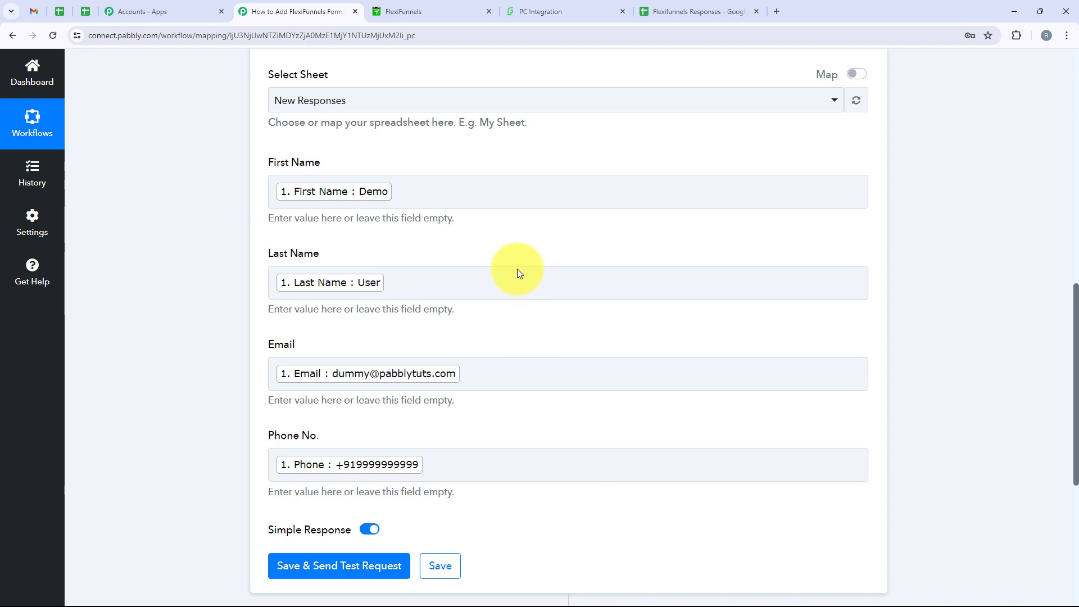
pyautogui.scroll(-2, 251, 470)
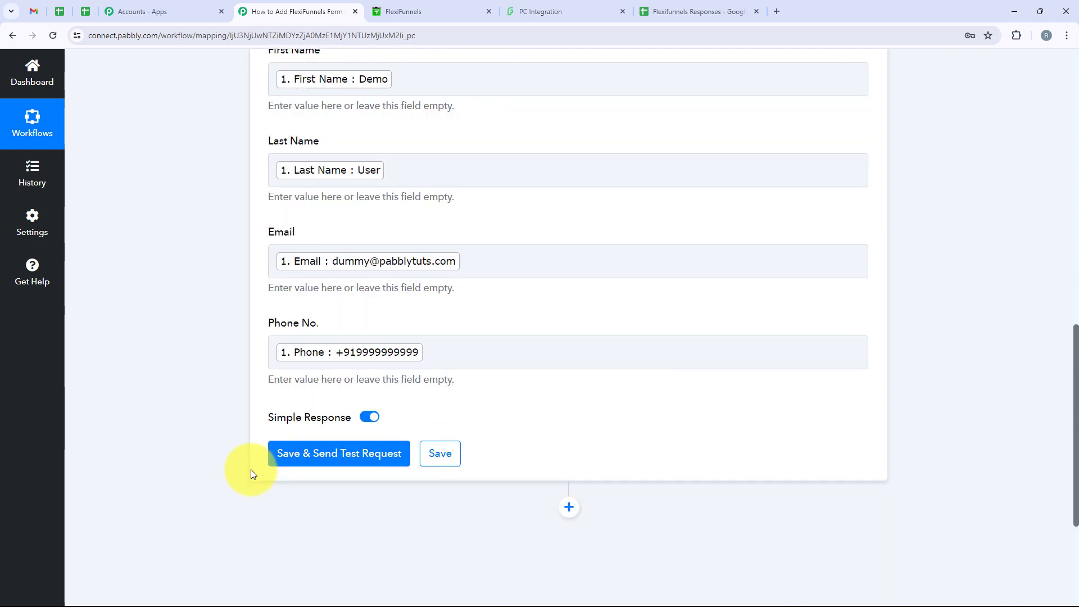
# Step: Save the Google Sheets step and send a test row, confirming it wrote to 'New Responses'!A2:D2
pyautogui.click(330, 454)
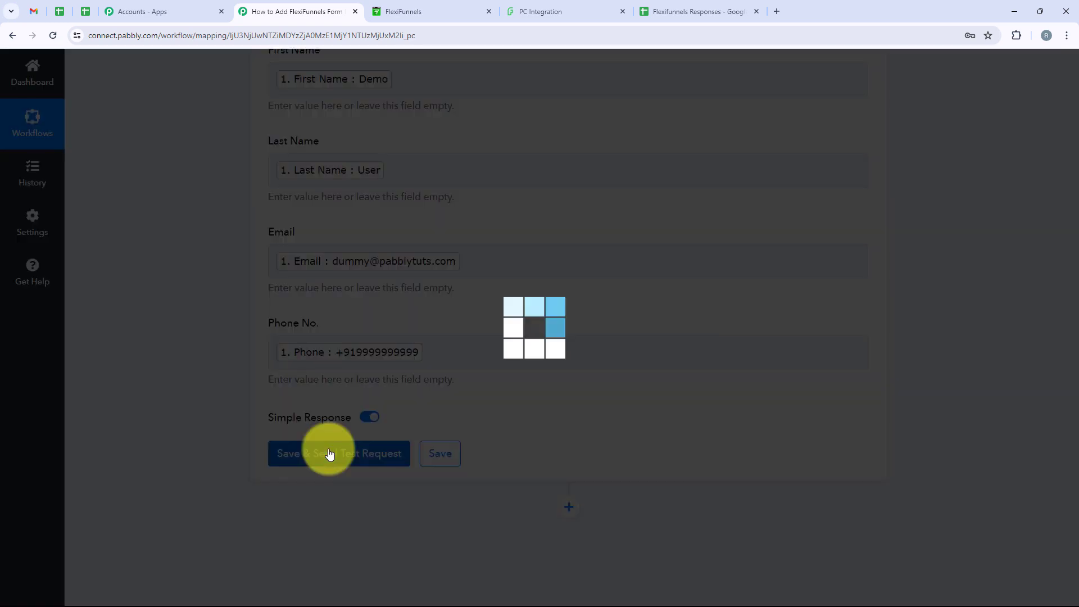
pyautogui.scroll(-5, 541, 336)
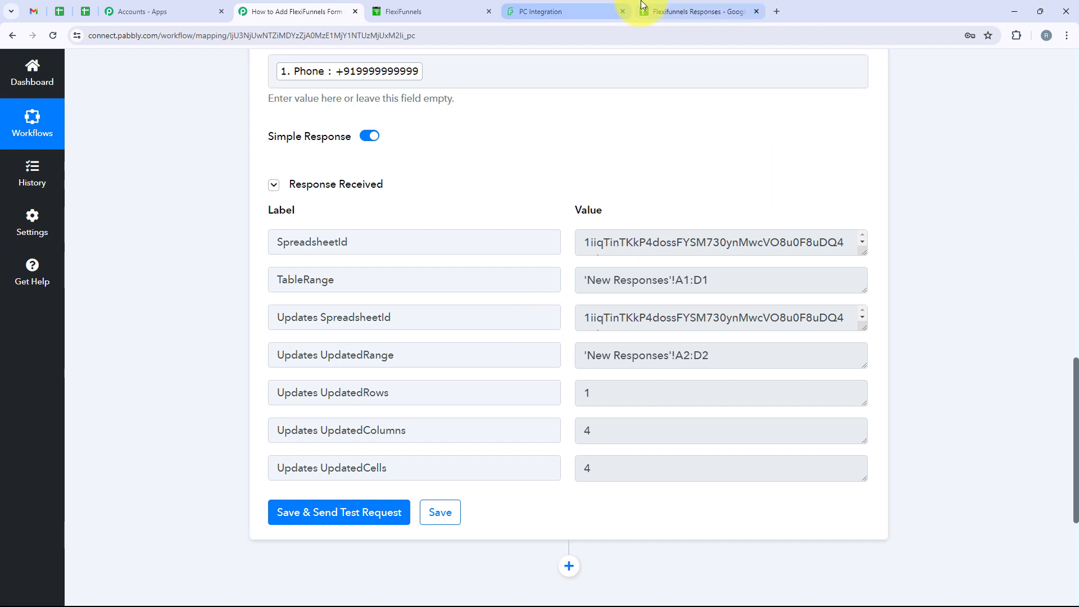
pyautogui.click(746, 7)
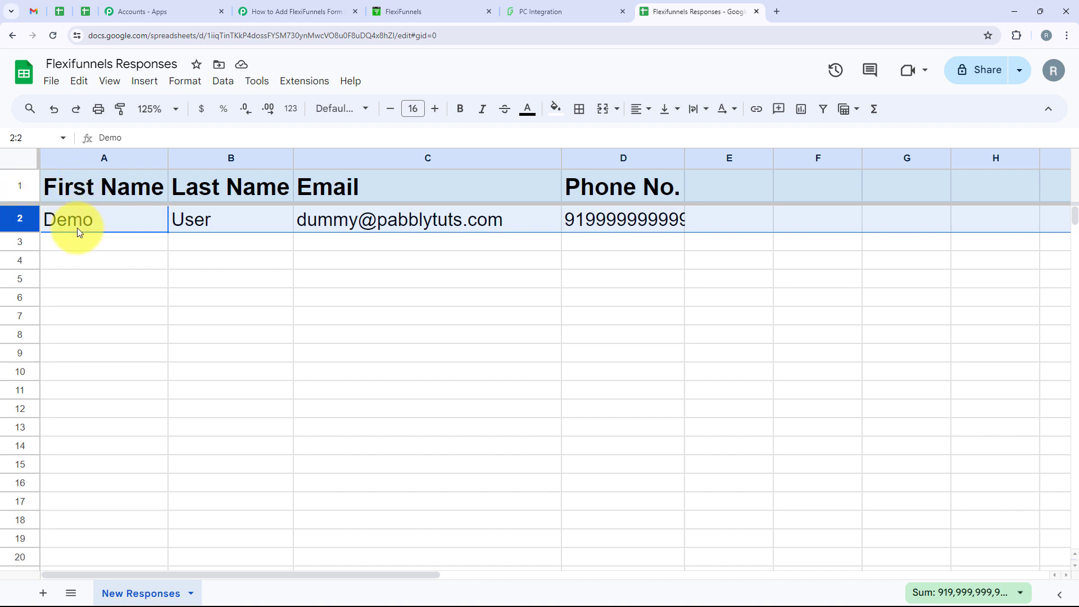
# Step: Check the Demo User row 2 and auto-fit the Phone No. column D to show the full number
pyautogui.click(314, 242)
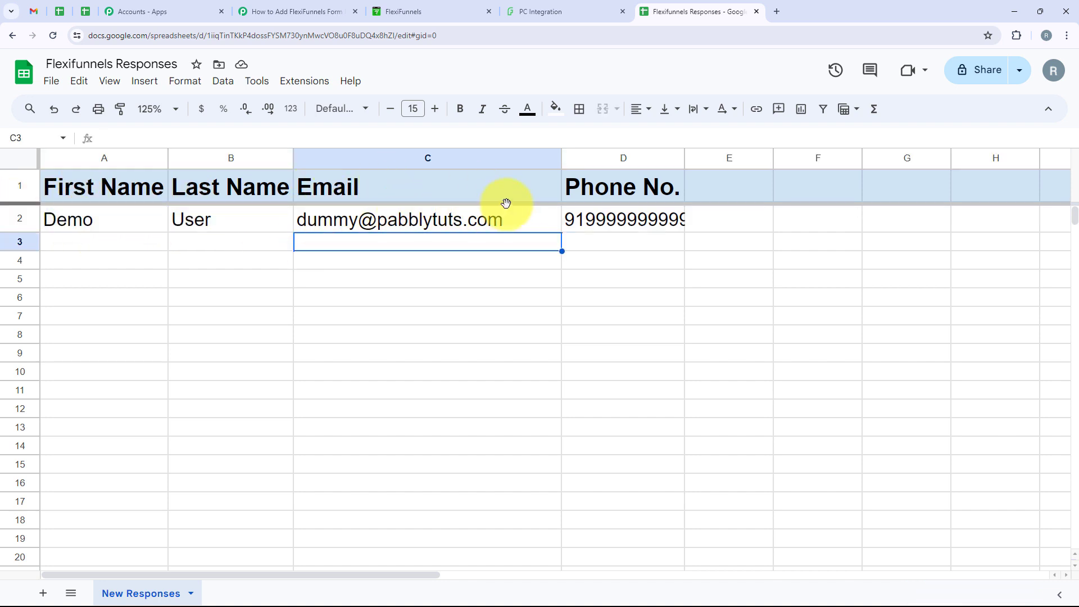
pyautogui.doubleClick(685, 158)
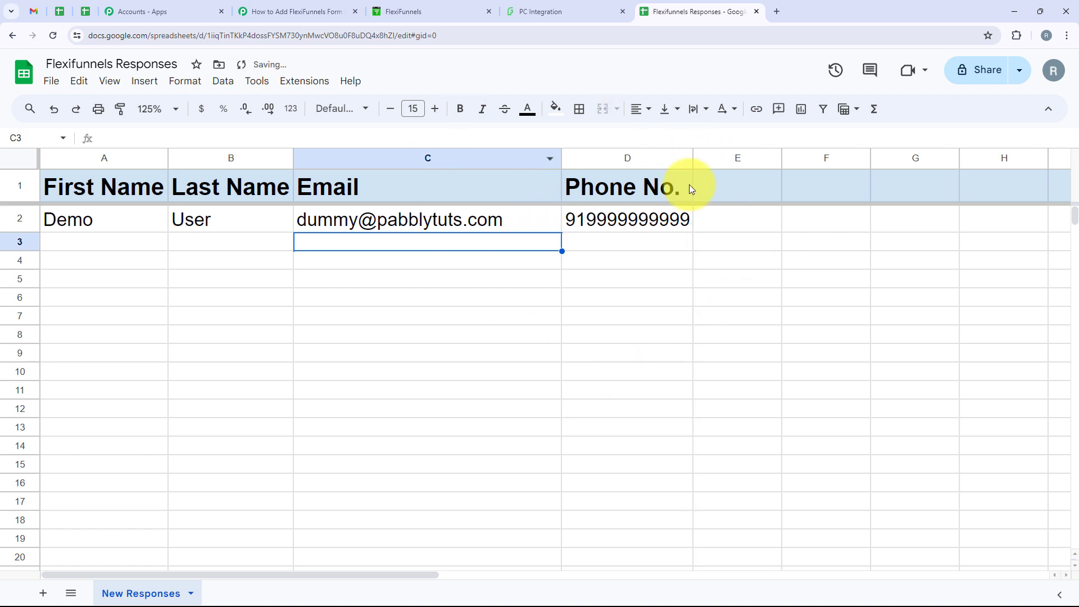
pyautogui.click(645, 243)
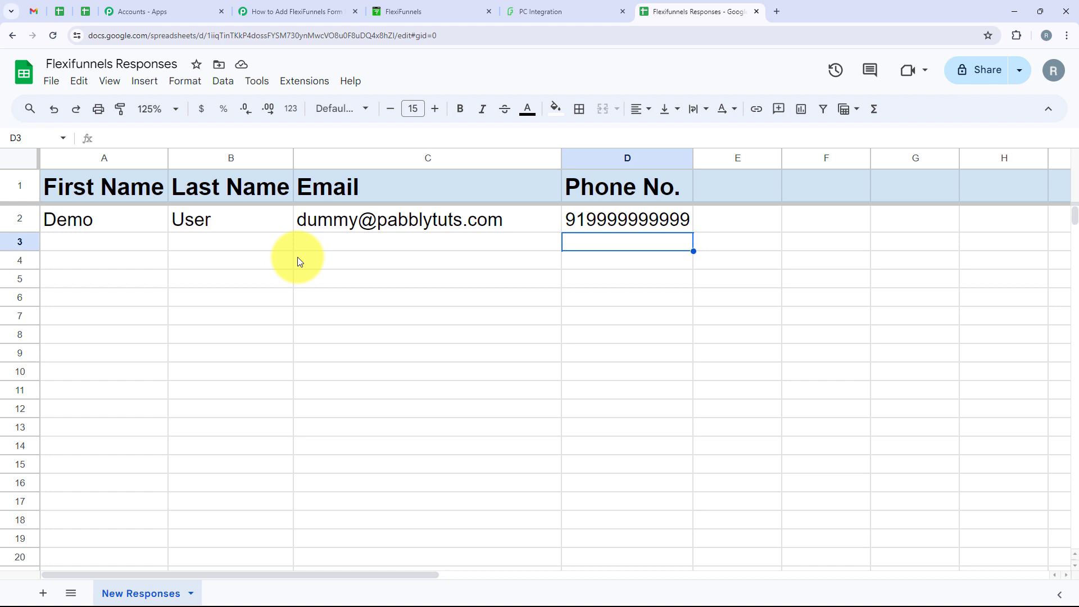
pyautogui.click(554, 10)
# Step: Submit the FlexiFunnels form as Test User with a test e-mail and sample phone number, confirming success
pyautogui.click(446, 233)
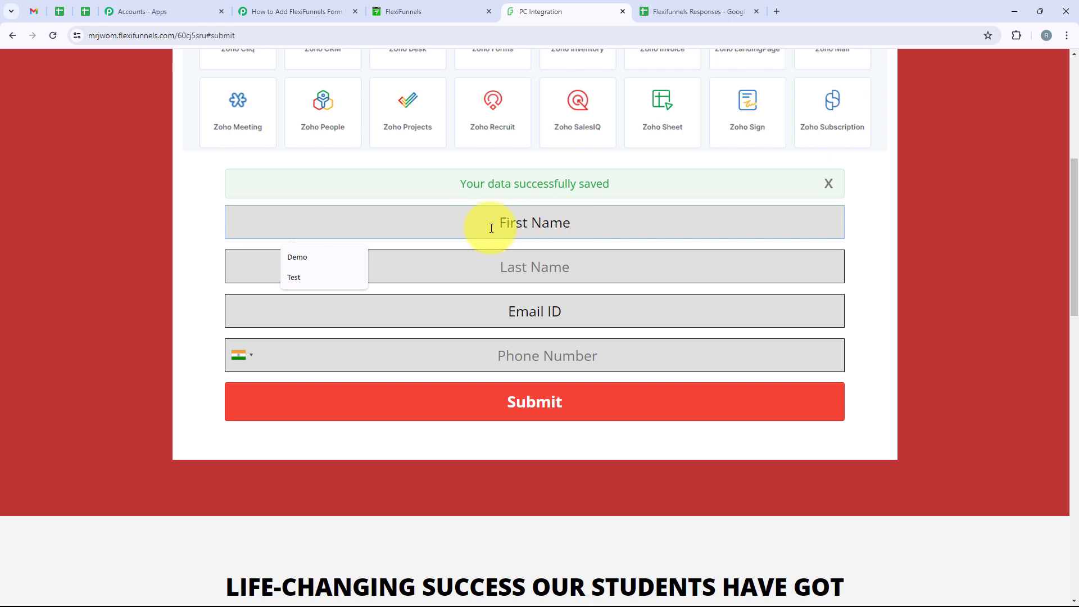
pyautogui.click(318, 277)
pyautogui.click(513, 263)
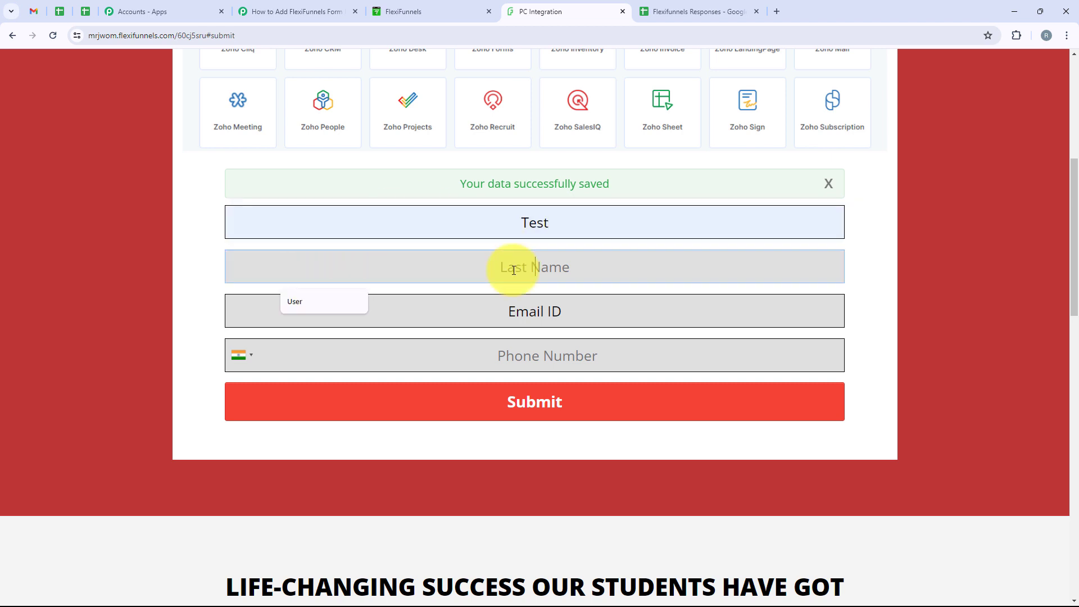
pyautogui.click(316, 306)
pyautogui.click(523, 320)
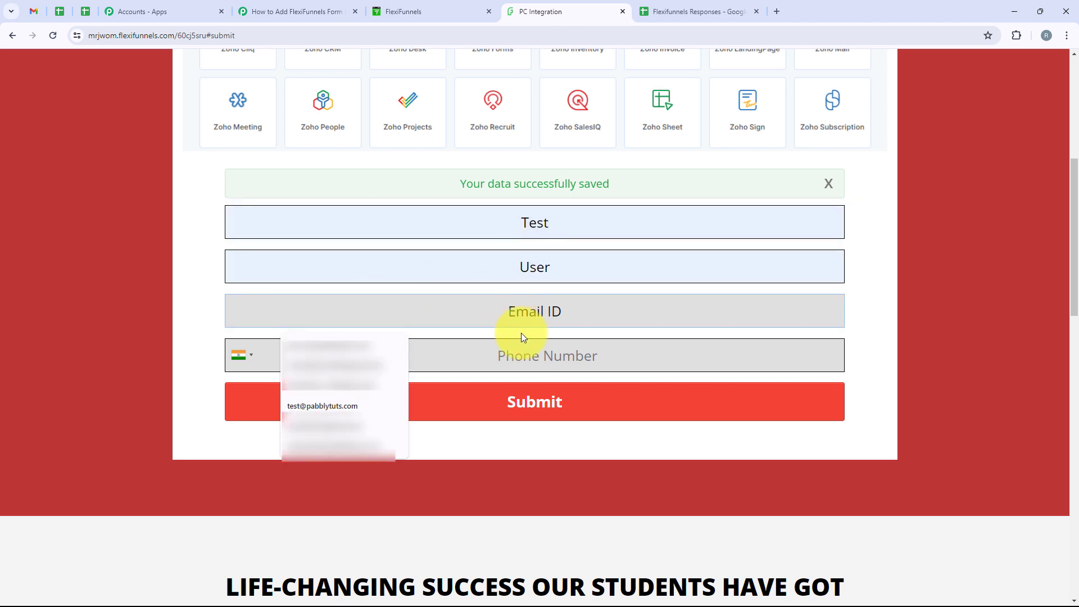
pyautogui.click(374, 411)
pyautogui.click(512, 366)
pyautogui.write('888888888')
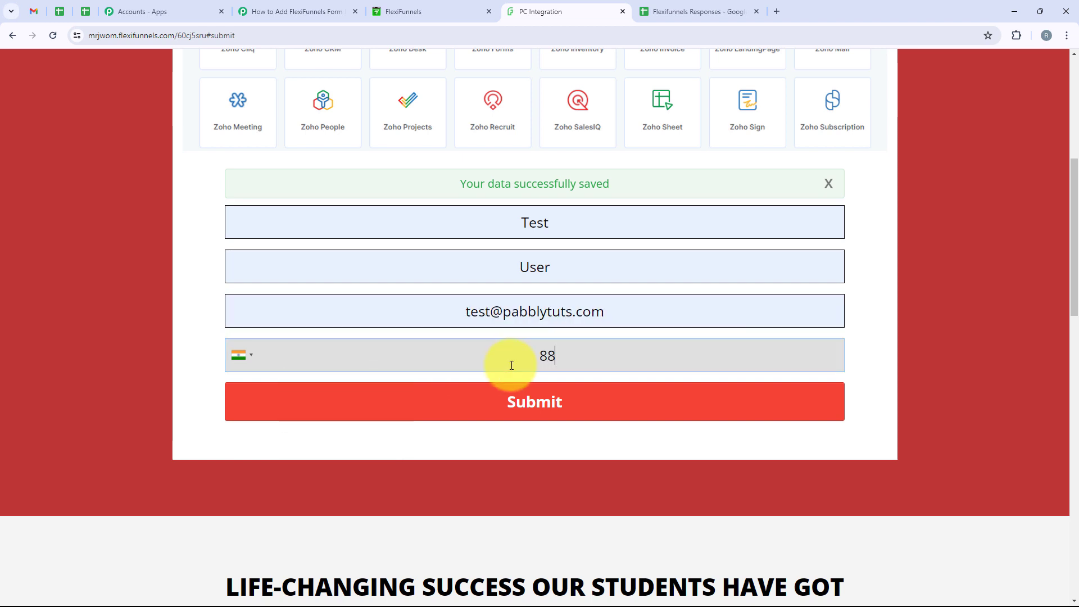
pyautogui.write('8')
pyautogui.click(564, 416)
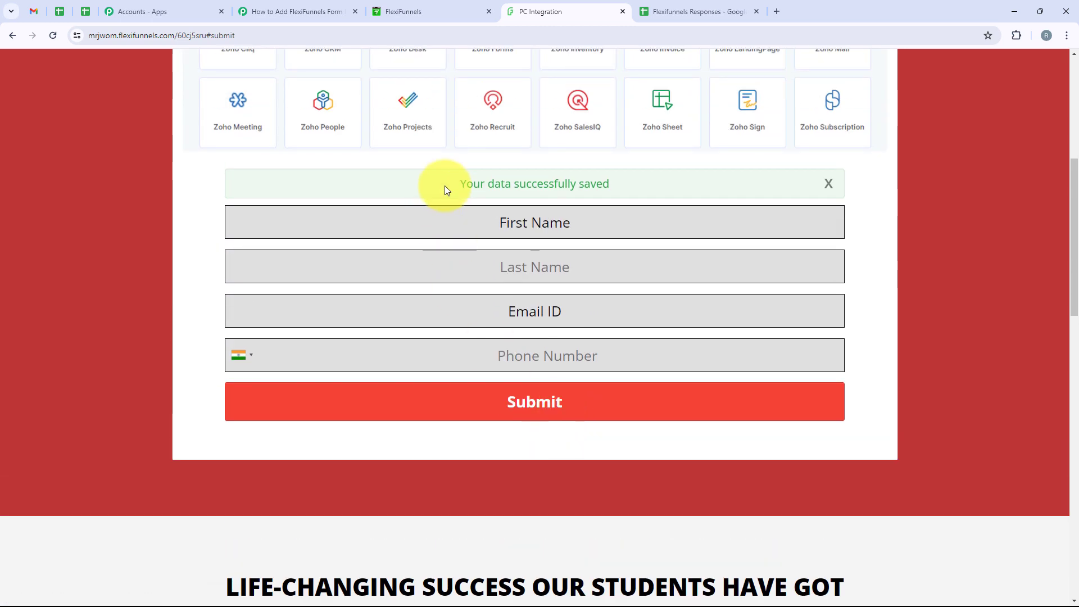
pyautogui.moveTo(445, 188); pyautogui.dragTo(616, 188)
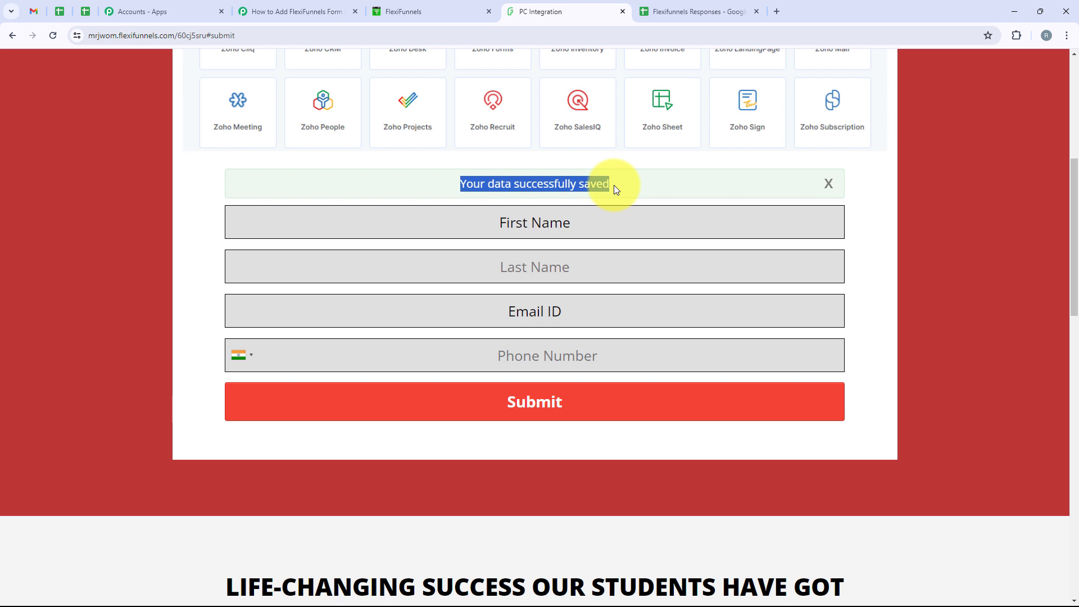
# Step: Select row 3 of the New Responses sheet to confirm the Test User entry arrived
pyautogui.click(709, 10)
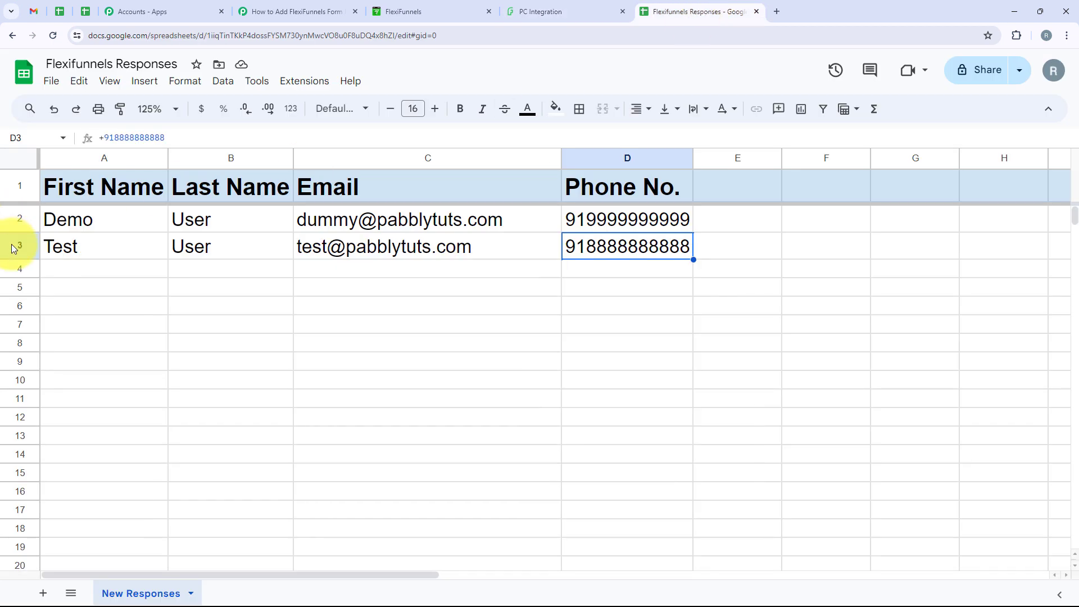
pyautogui.click(19, 246)
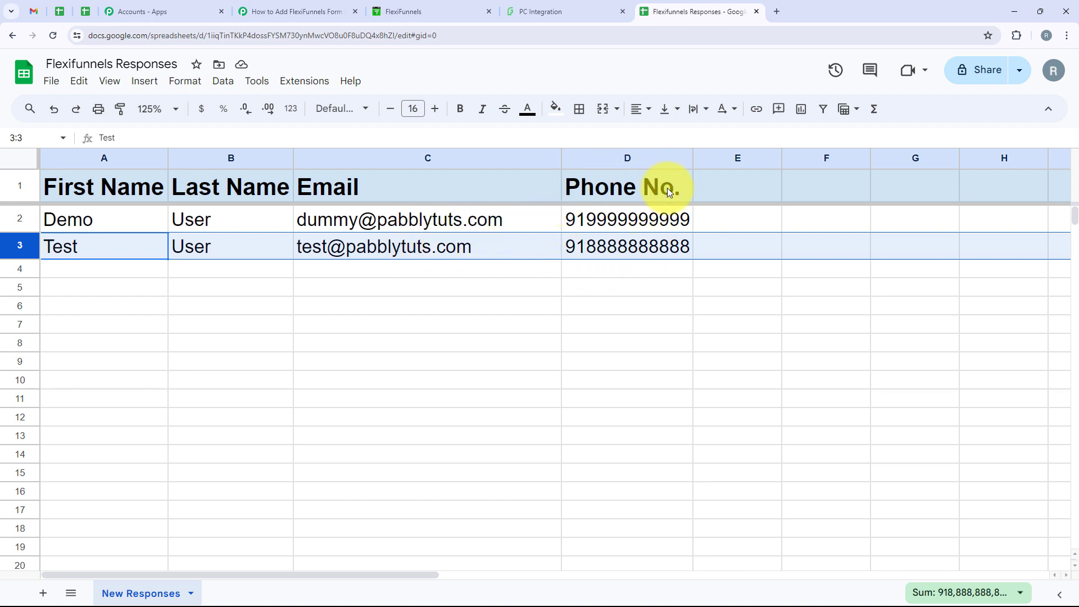
pyautogui.click(581, 277)
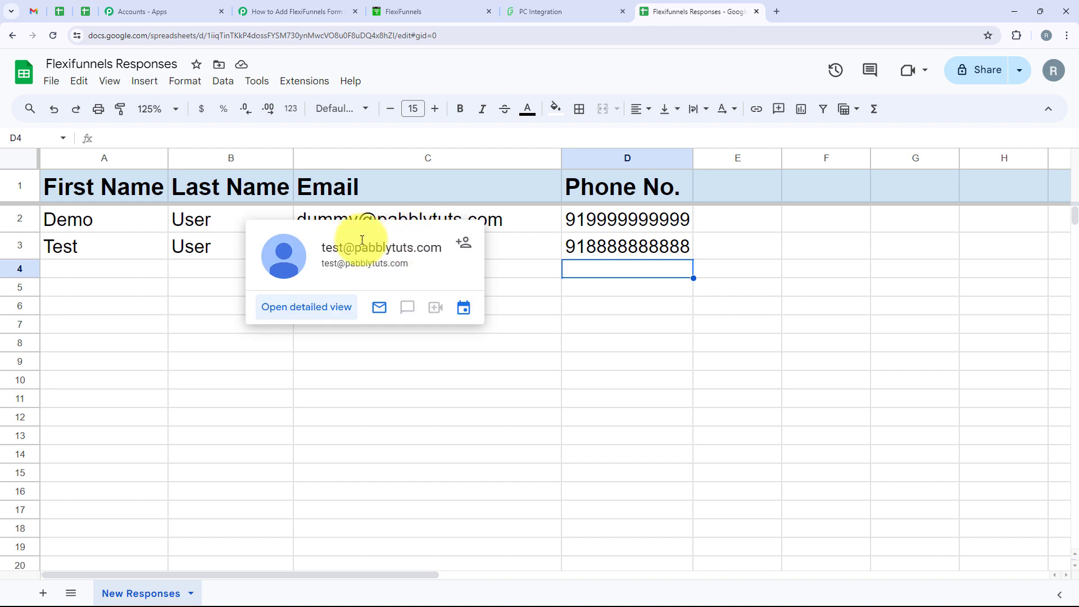
pyautogui.click(287, 17)
# Step: Collapse the Google Sheets card and review the FlexiFunnels trigger's Trigger Event settings
pyautogui.scroll(4, 523, 295)
pyautogui.scroll(10, 521, 300)
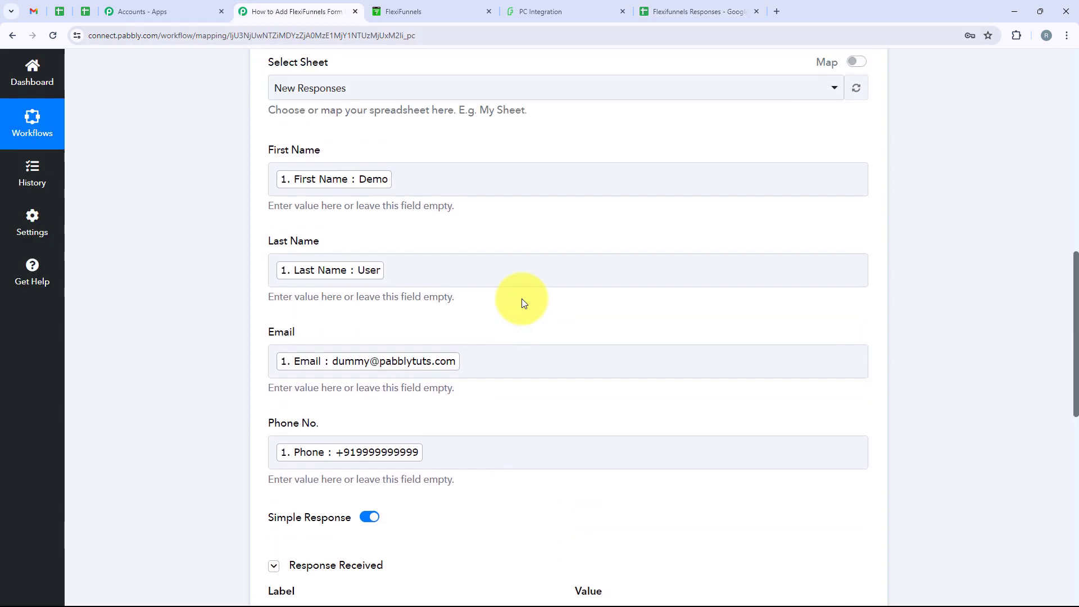
pyautogui.scroll(6, 521, 351)
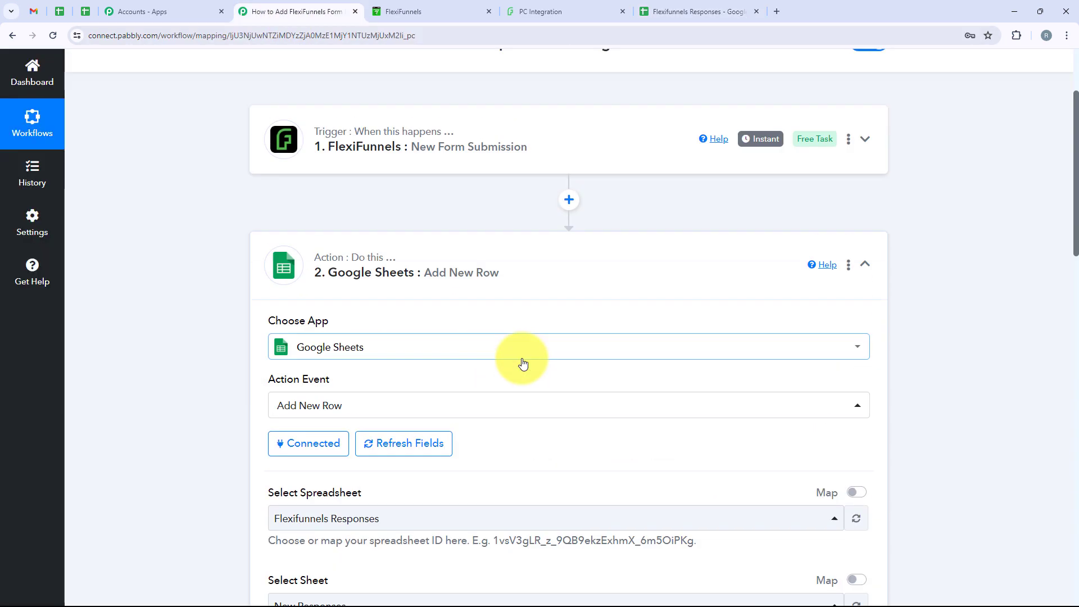
pyautogui.click(567, 365)
pyautogui.click(378, 289)
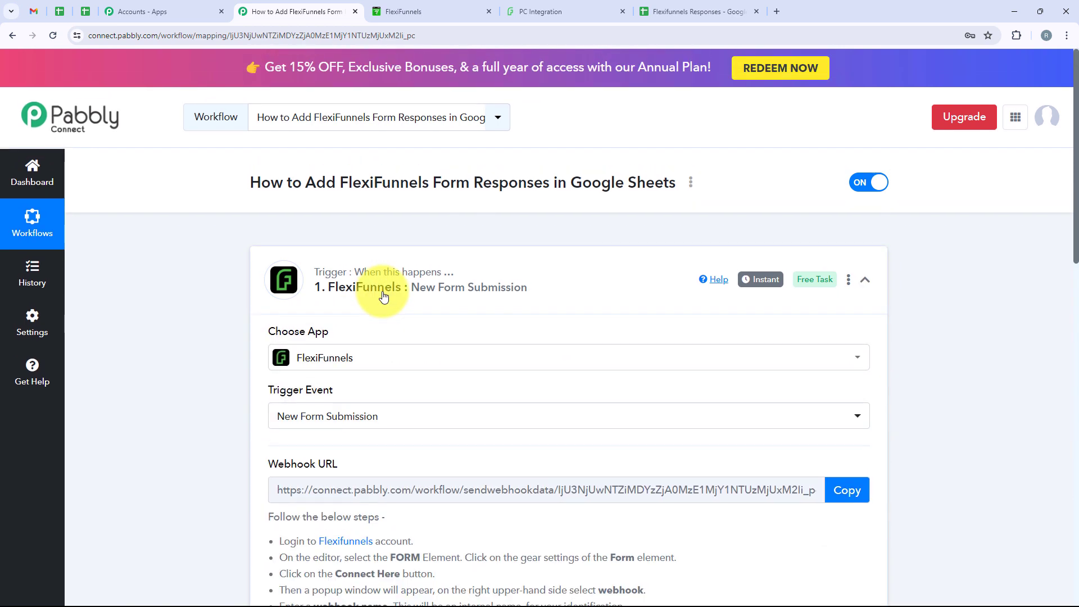
pyautogui.scroll(-2, 318, 341)
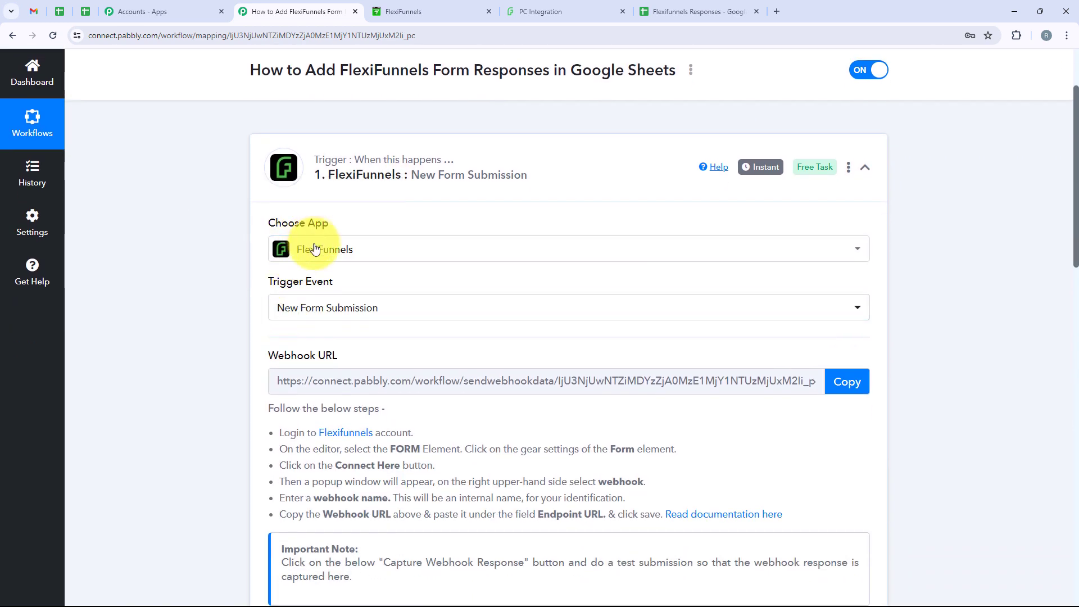
pyautogui.moveTo(265, 285); pyautogui.dragTo(342, 285)
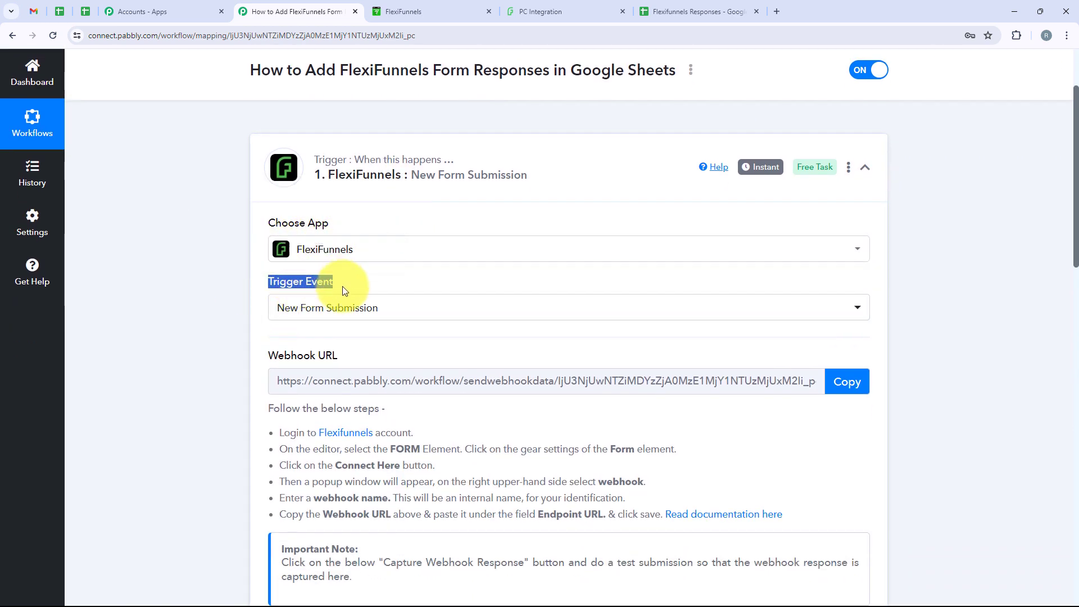
pyautogui.scroll(-2, 391, 319)
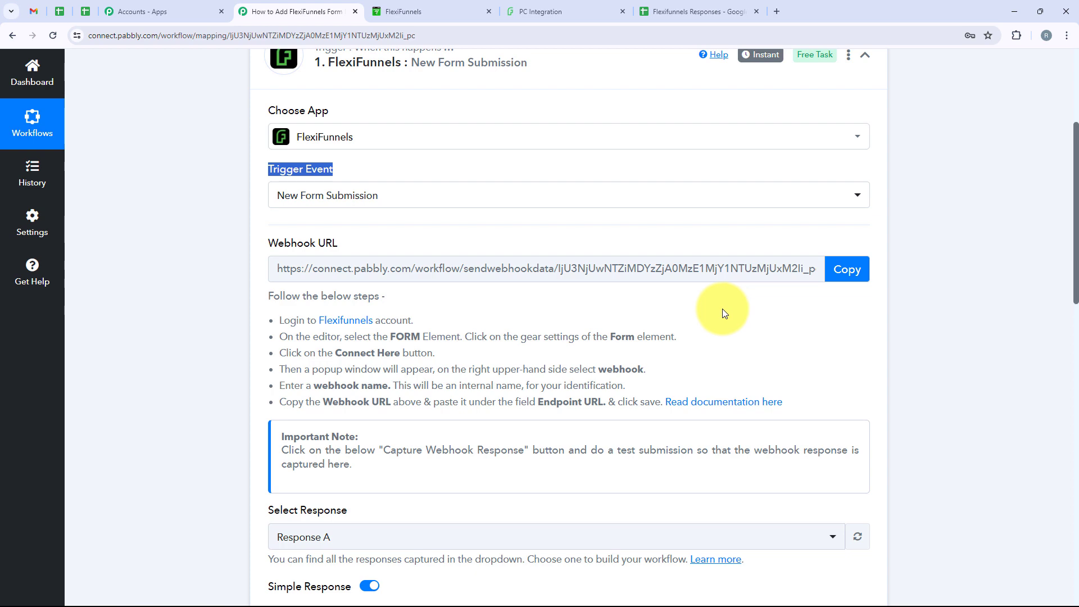
pyautogui.scroll(-6, 533, 344)
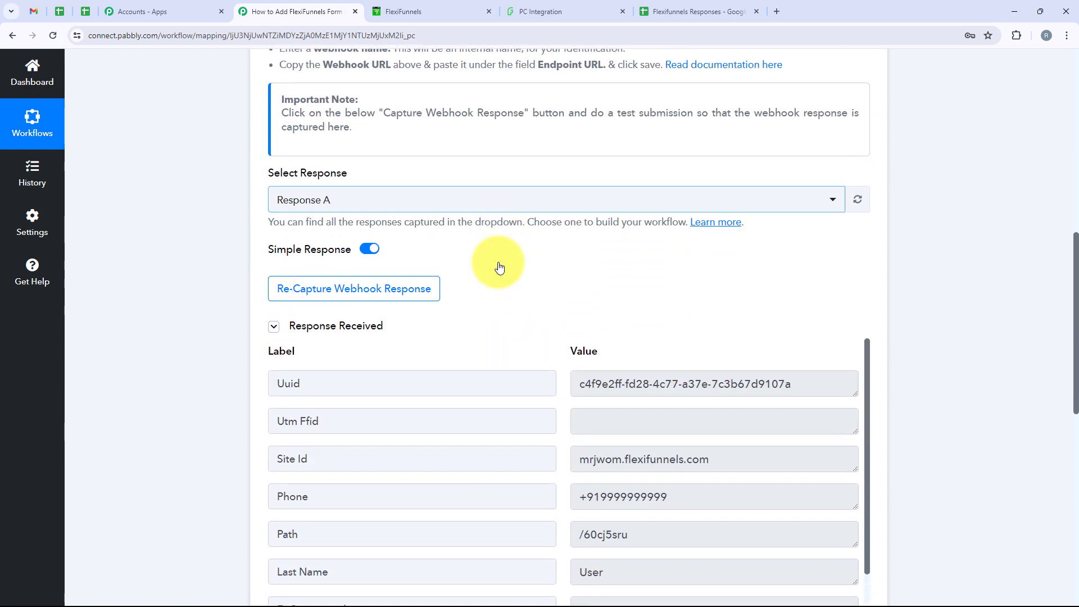
pyautogui.scroll(-3, 498, 264)
pyautogui.scroll(-6, 519, 314)
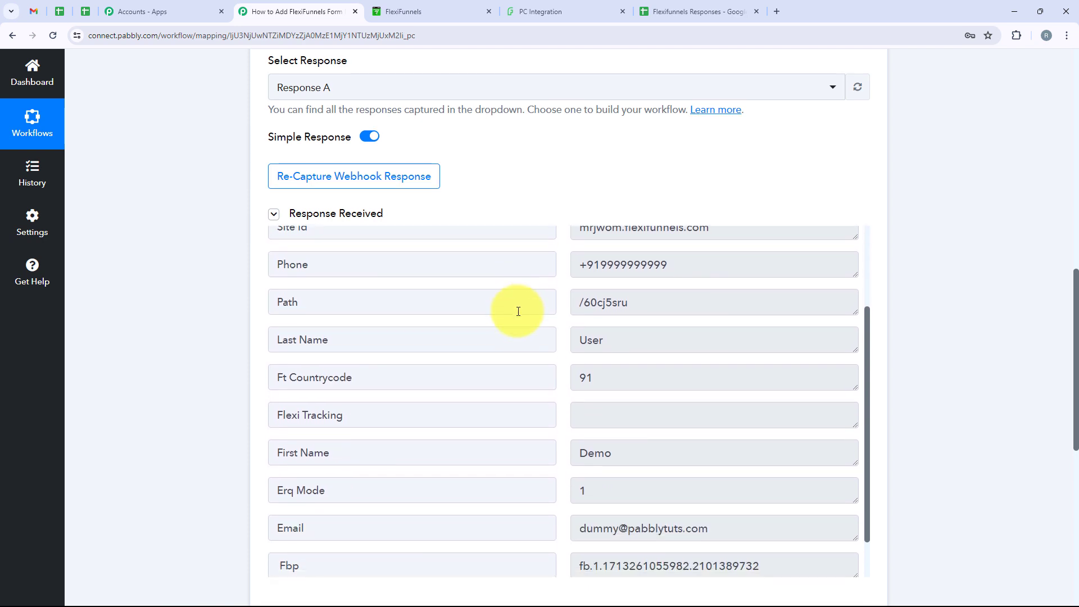
pyautogui.scroll(-5, 505, 332)
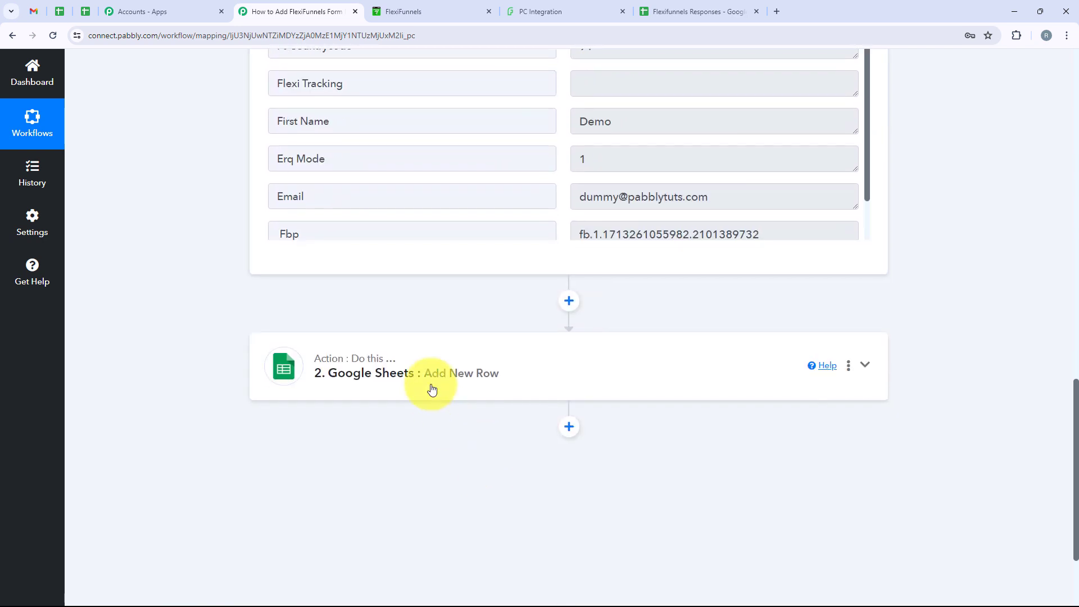
# Step: Review the Google Sheets Add New Row action's event, selected sheet and mapped fields
pyautogui.click(430, 380)
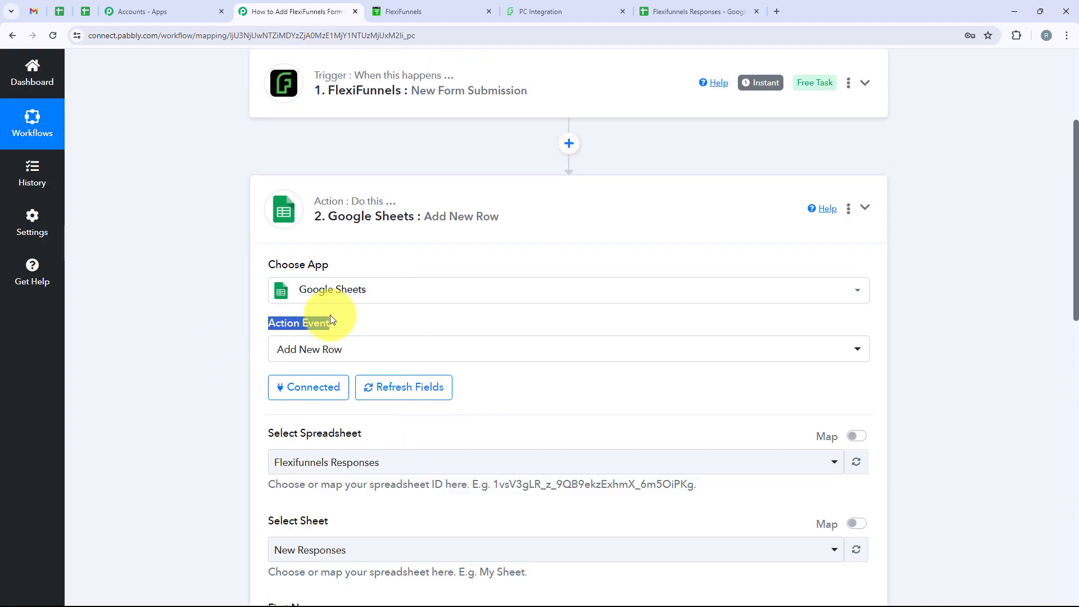
pyautogui.scroll(-2, 409, 361)
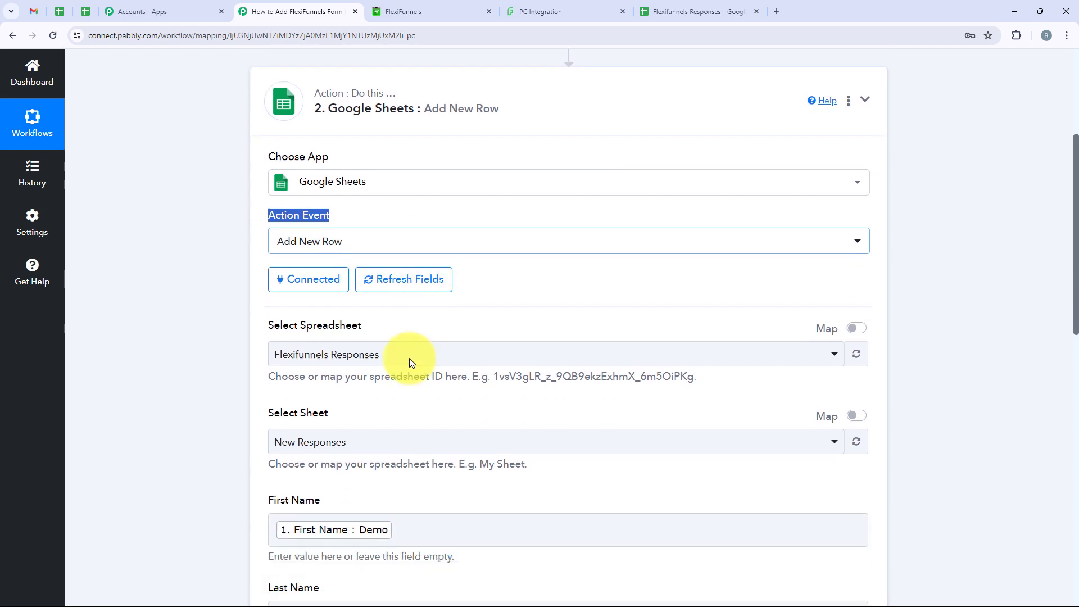
pyautogui.scroll(-1, 293, 214)
pyautogui.scroll(1, 315, 216)
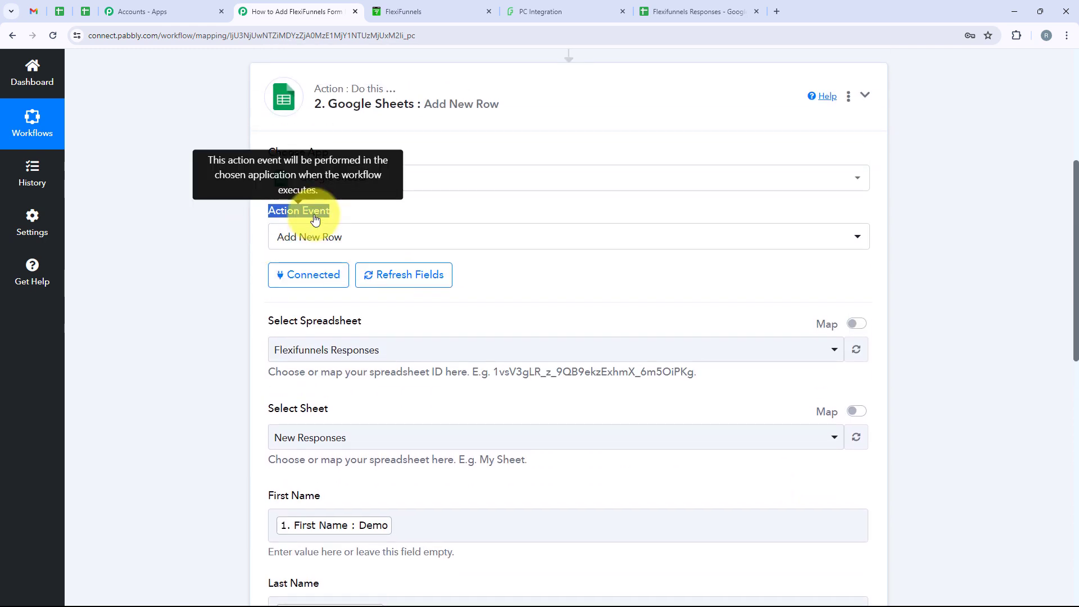
pyautogui.click(262, 322)
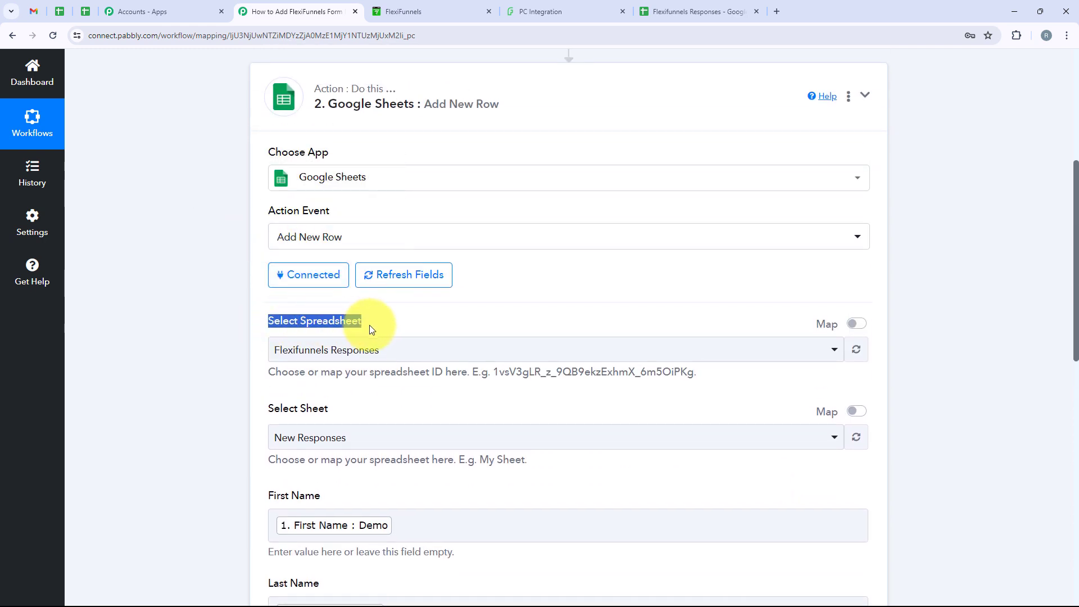
pyautogui.moveTo(352, 409); pyautogui.dragTo(270, 411)
pyautogui.scroll(-3, 308, 393)
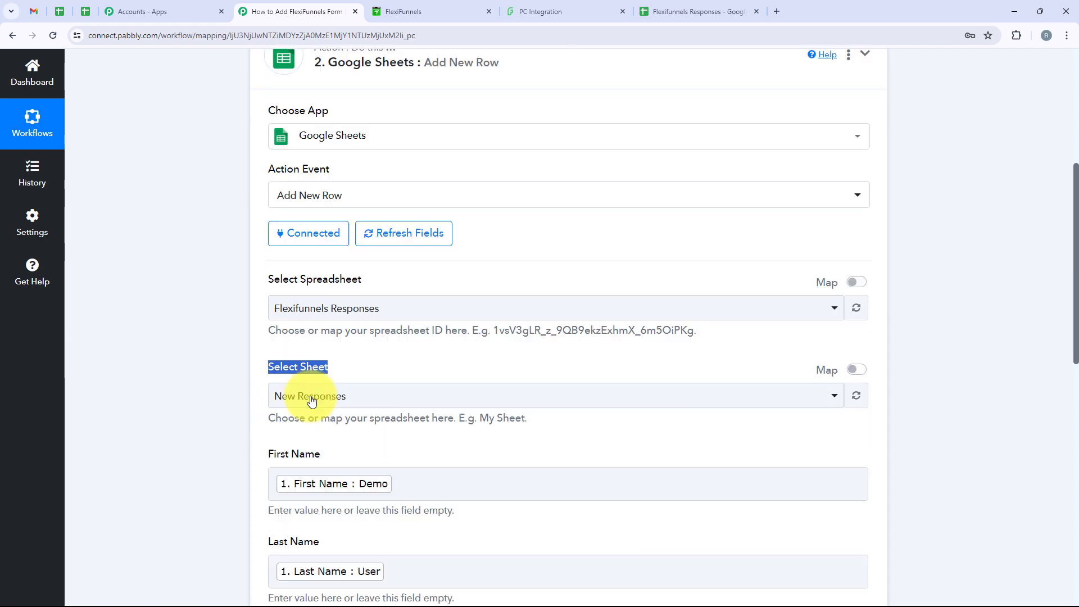
pyautogui.scroll(-2, 312, 397)
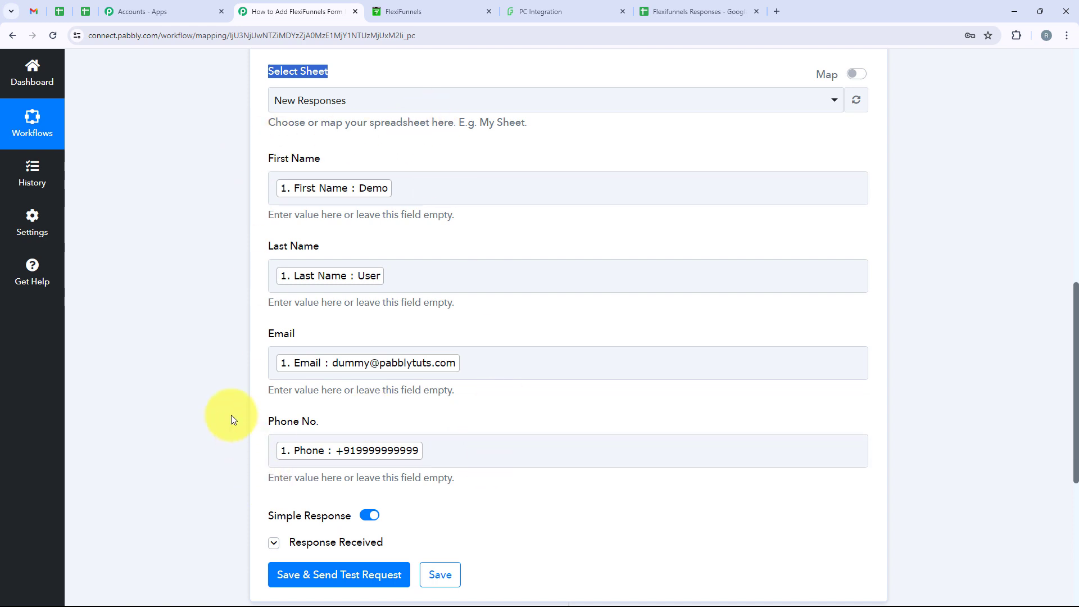
pyautogui.click(532, 322)
pyautogui.scroll(-4, 479, 278)
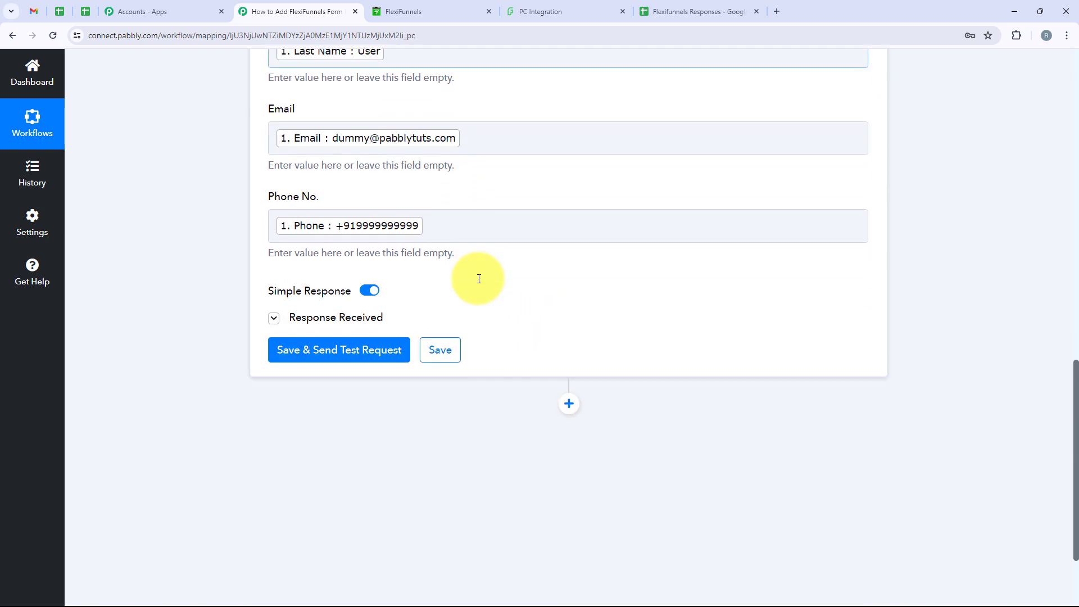
# Step: Check response rows 2 and 3 in the spreadsheet, then collapse the Google Sheets action card
pyautogui.click(673, 4)
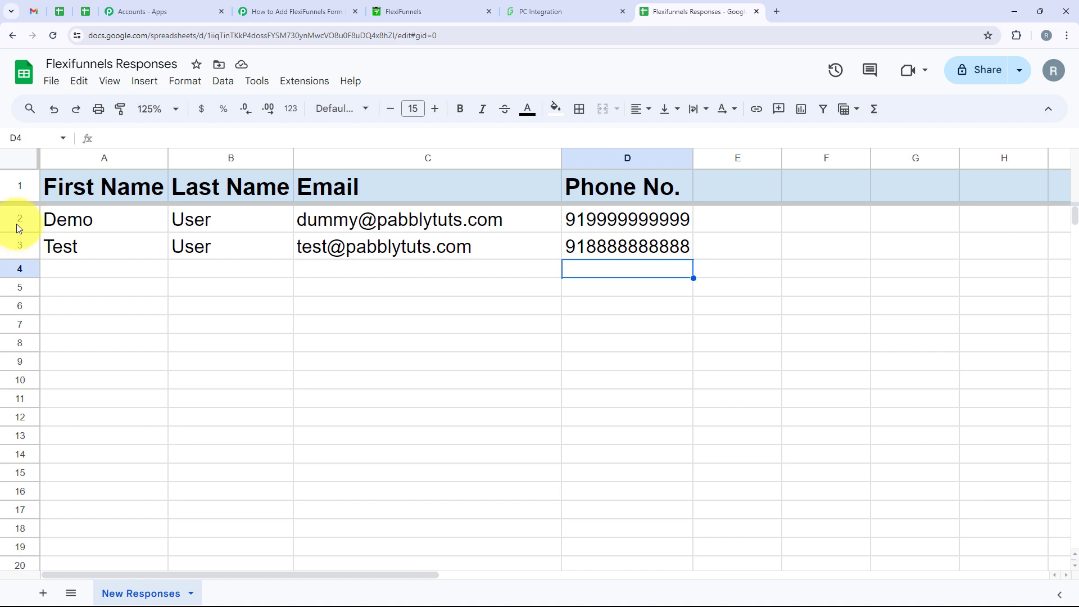
pyautogui.moveTo(16, 224); pyautogui.dragTo(48, 248)
pyautogui.click(373, 295)
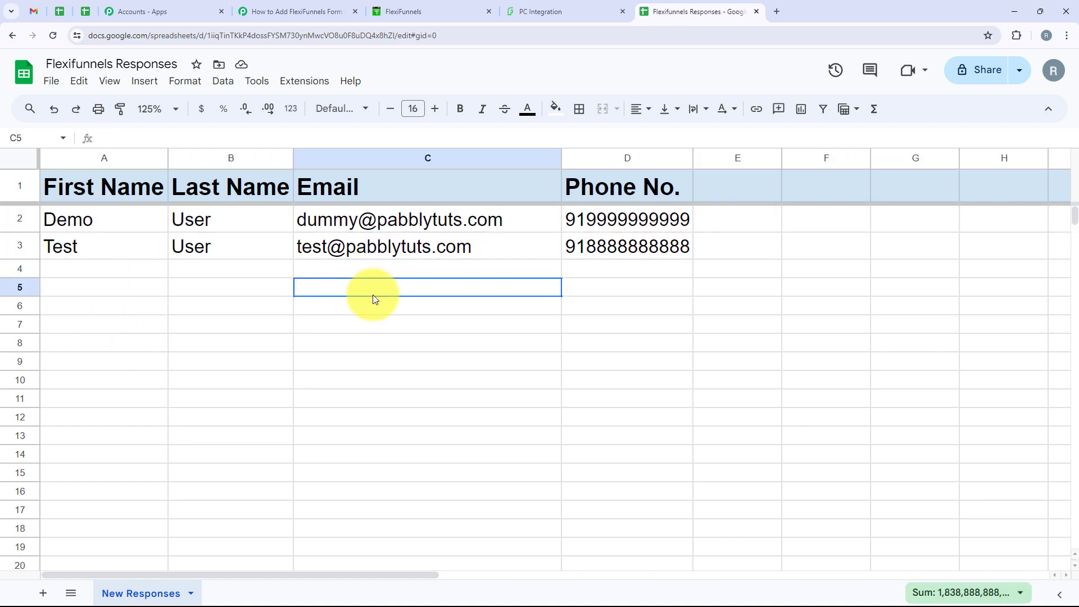
pyautogui.click(350, 10)
pyautogui.scroll(1, 428, 302)
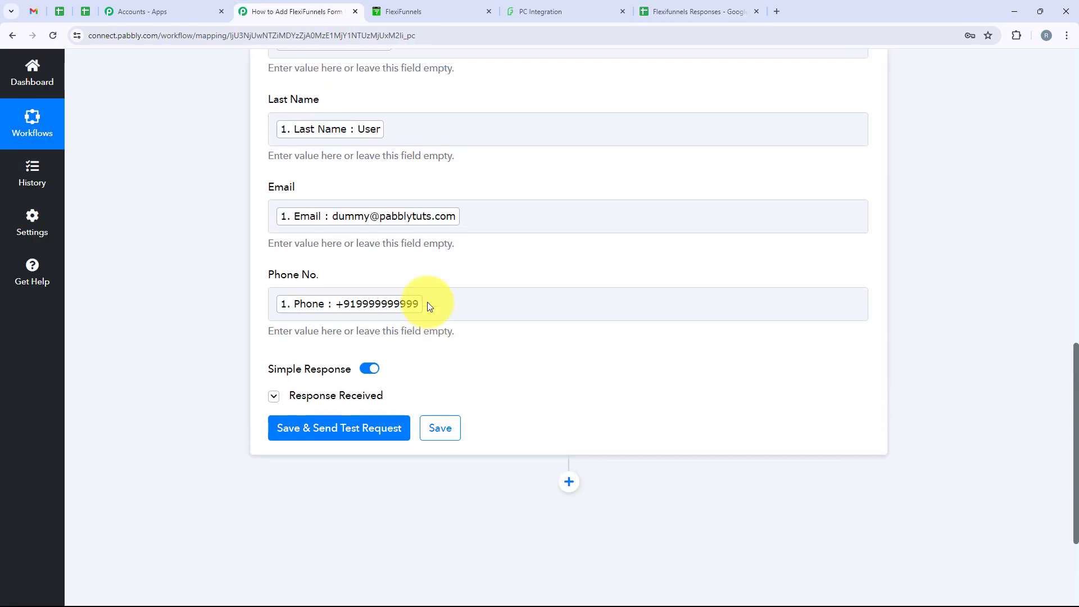
pyautogui.scroll(15, 427, 305)
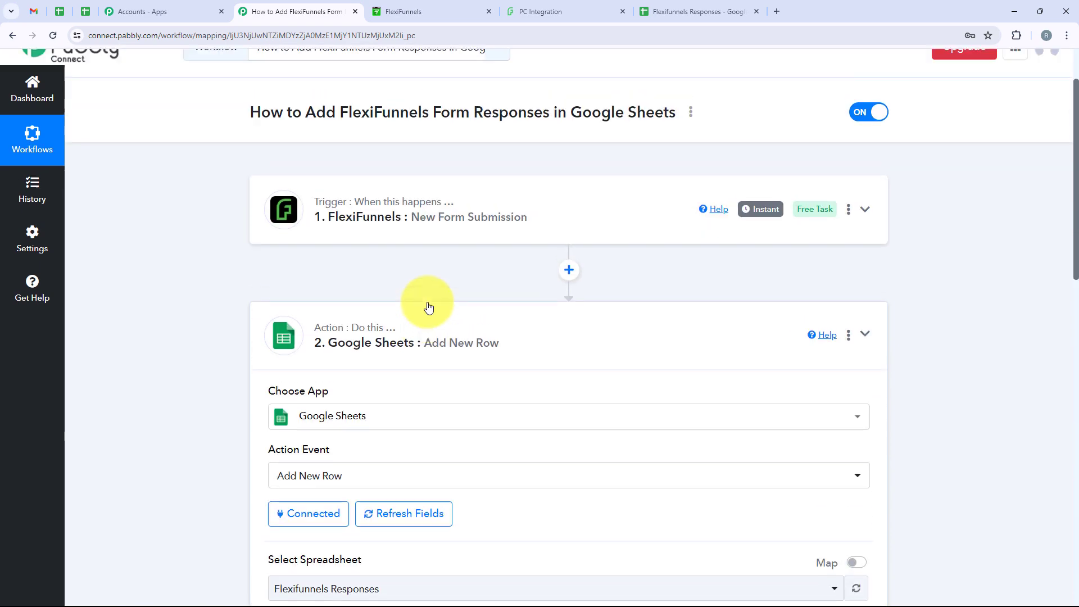
pyautogui.scroll(2, 428, 306)
pyautogui.click(512, 411)
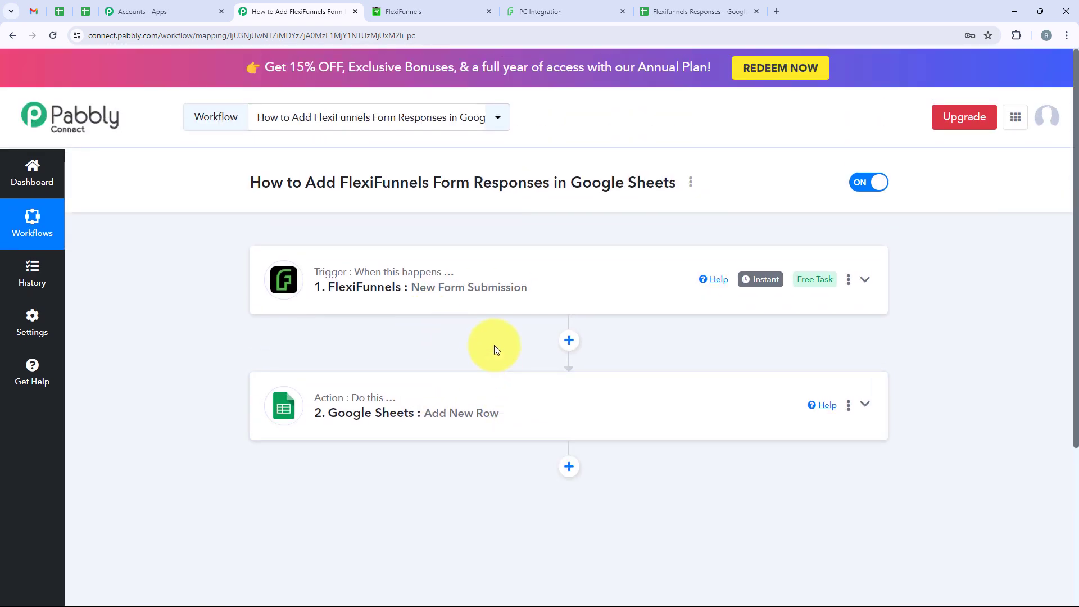